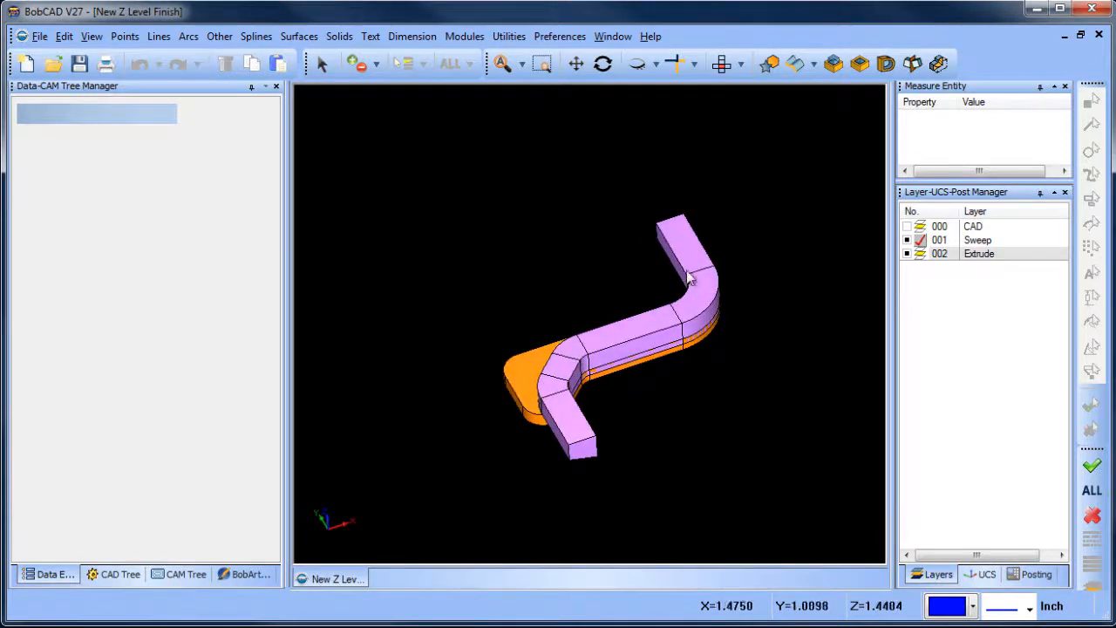
Step: Mirror the purple swept solid across the X-Y plane as a copy
click(510, 36)
click(542, 59)
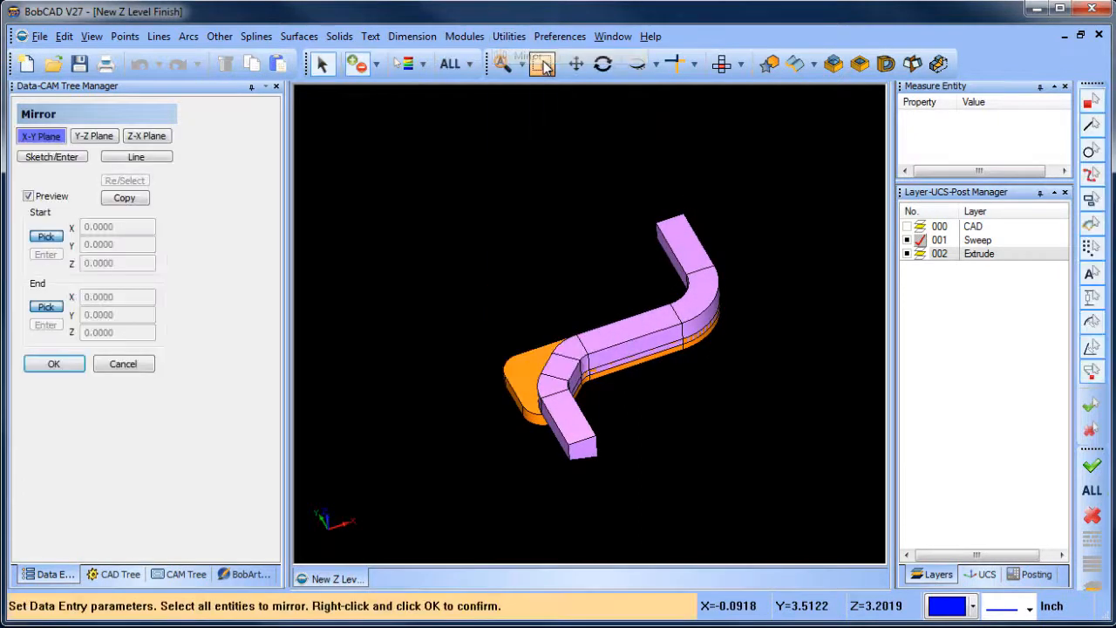
click(670, 228)
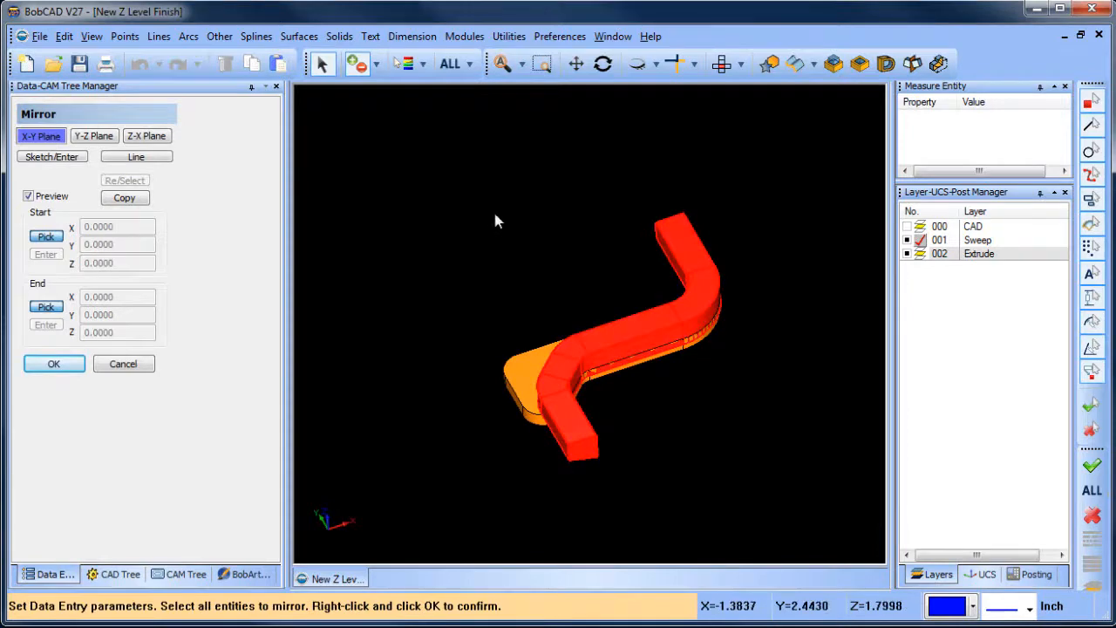
right_click(491, 215)
click(499, 221)
middle_drag(505, 282, 573, 271)
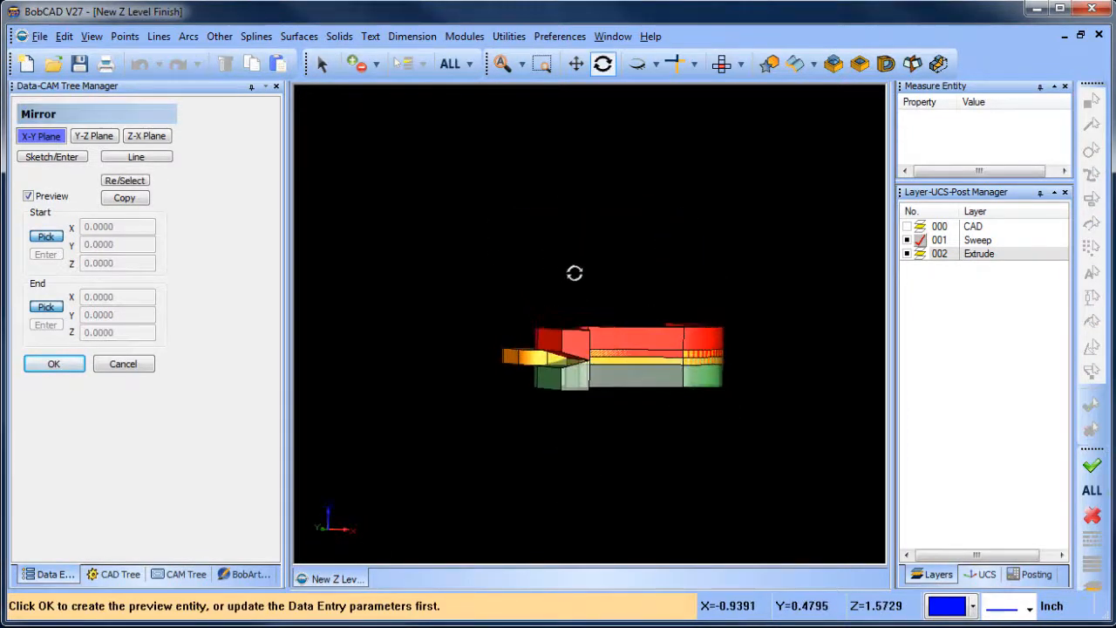
click(130, 200)
click(67, 370)
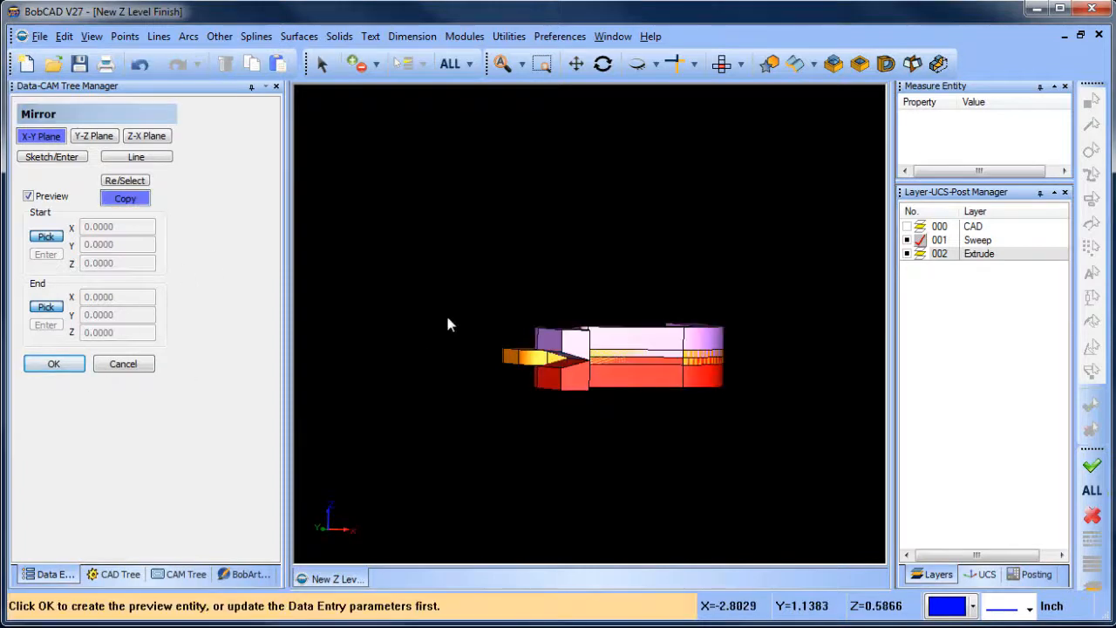
right_click(495, 203)
click(535, 227)
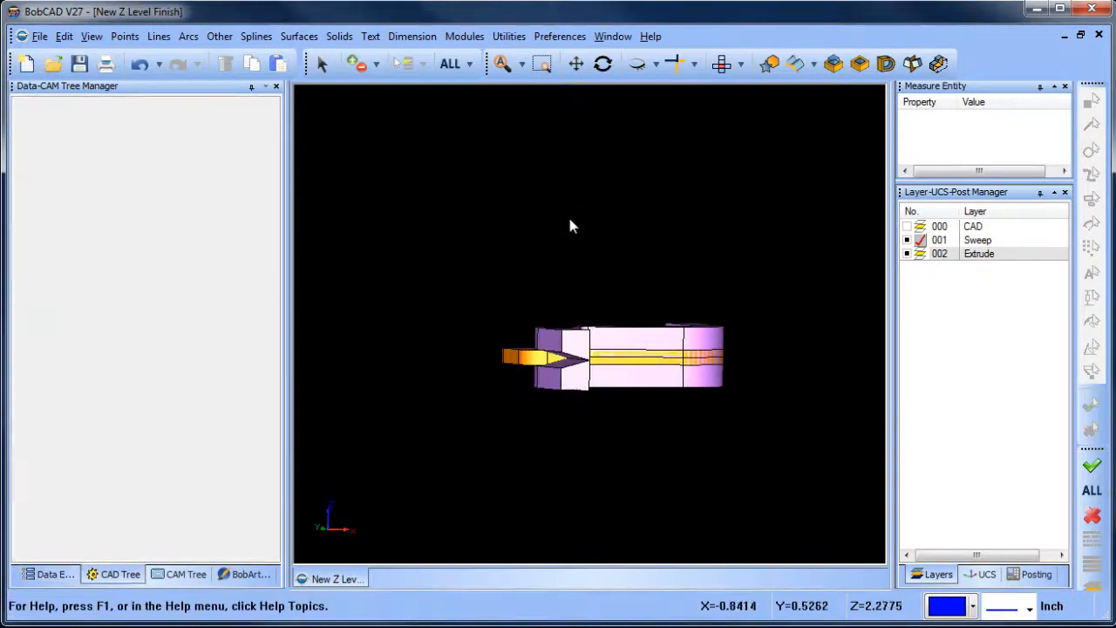
Step: Subtract both purple swept solids from the orange extruded solid with a Boolean Subtract
middle_drag(568, 213, 616, 271)
click(340, 36)
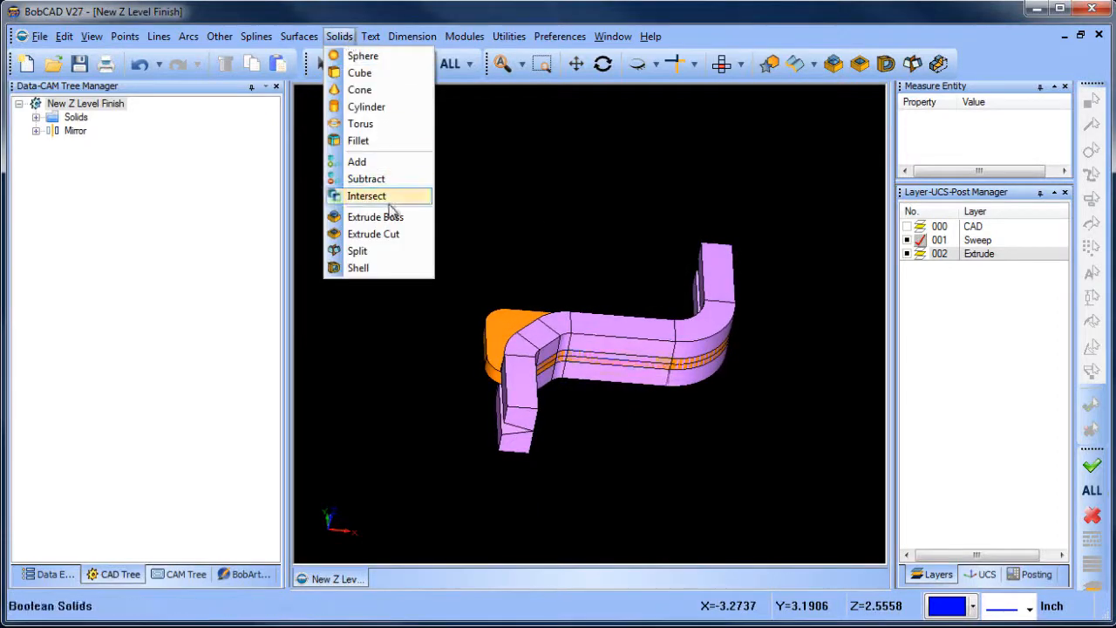
click(395, 190)
click(510, 340)
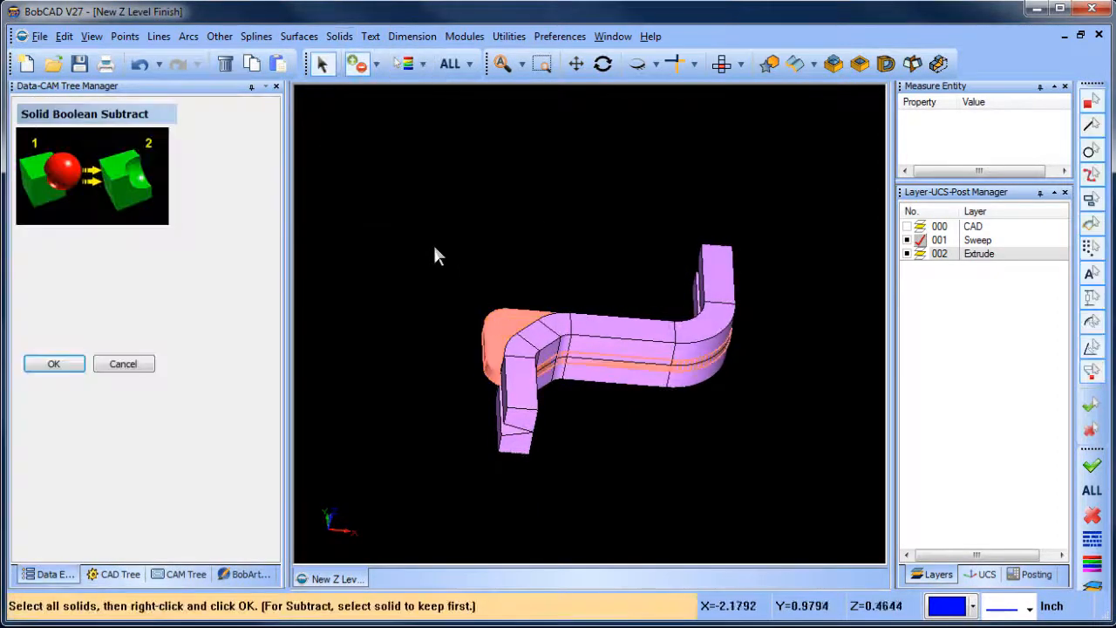
click(711, 271)
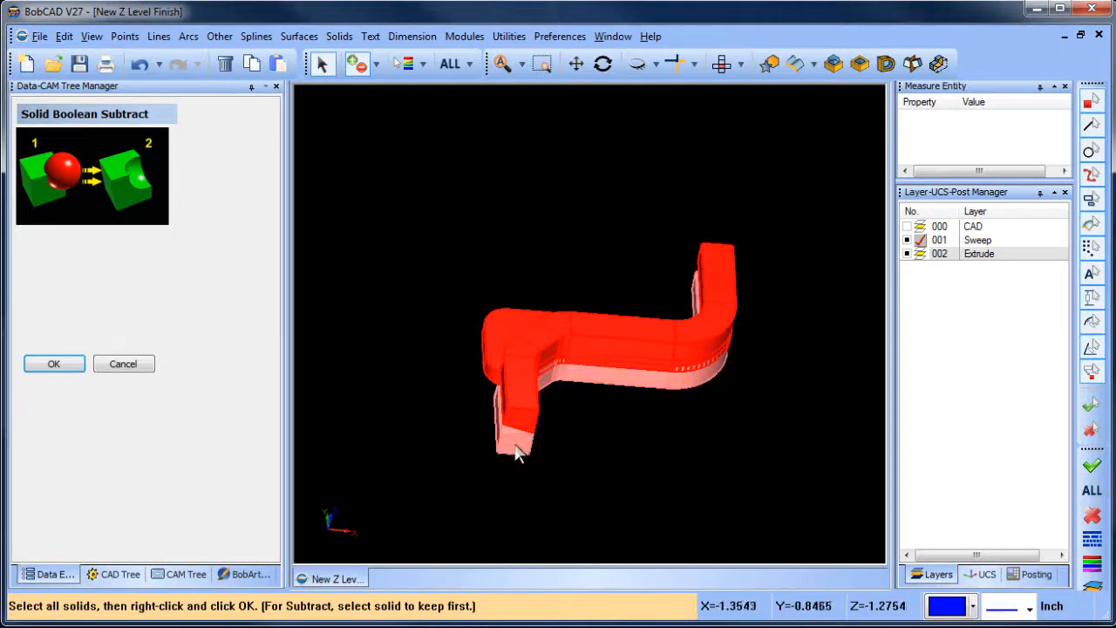
right_click(645, 488)
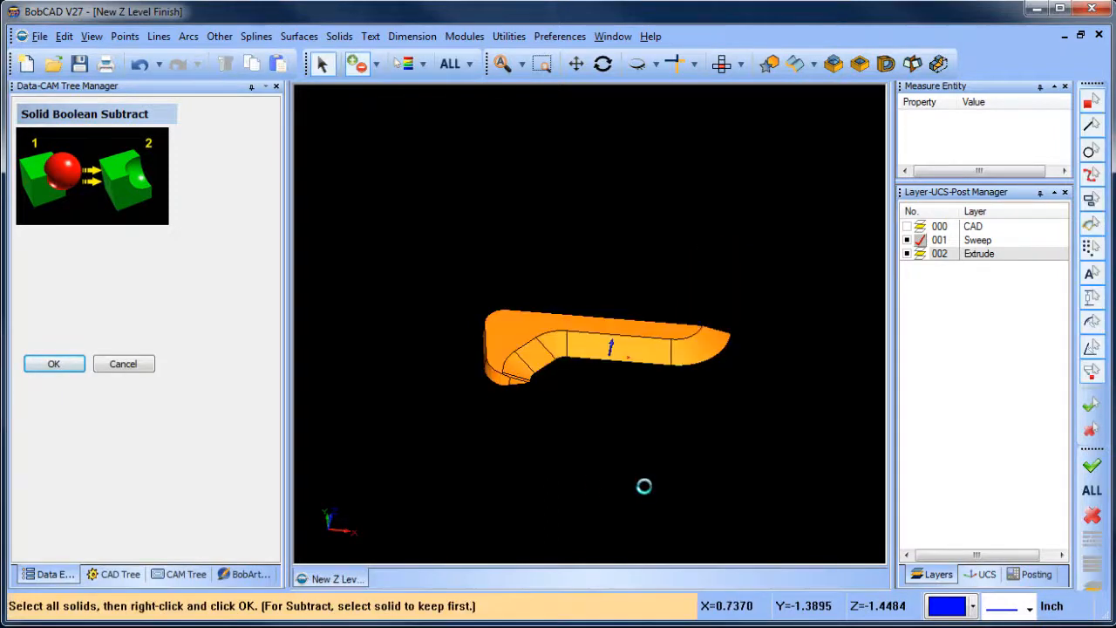
middle_drag(638, 445, 648, 250)
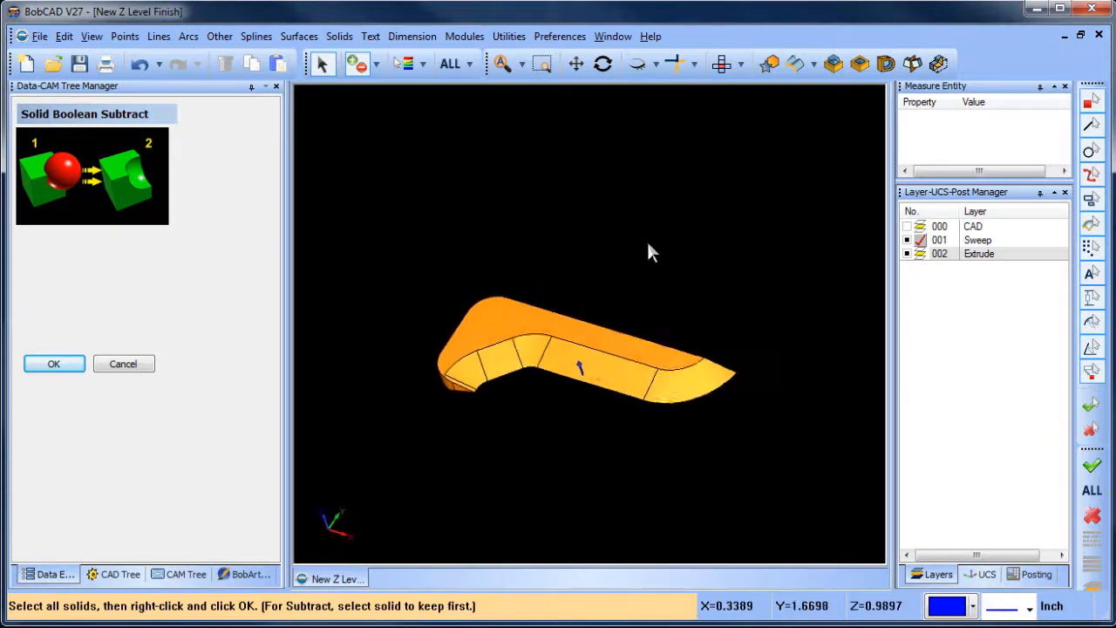
right_click(646, 236)
click(687, 264)
Step: Create a new milling job for the BC_3x_Mill machine, with block stock around the part and the default machine setup
click(186, 574)
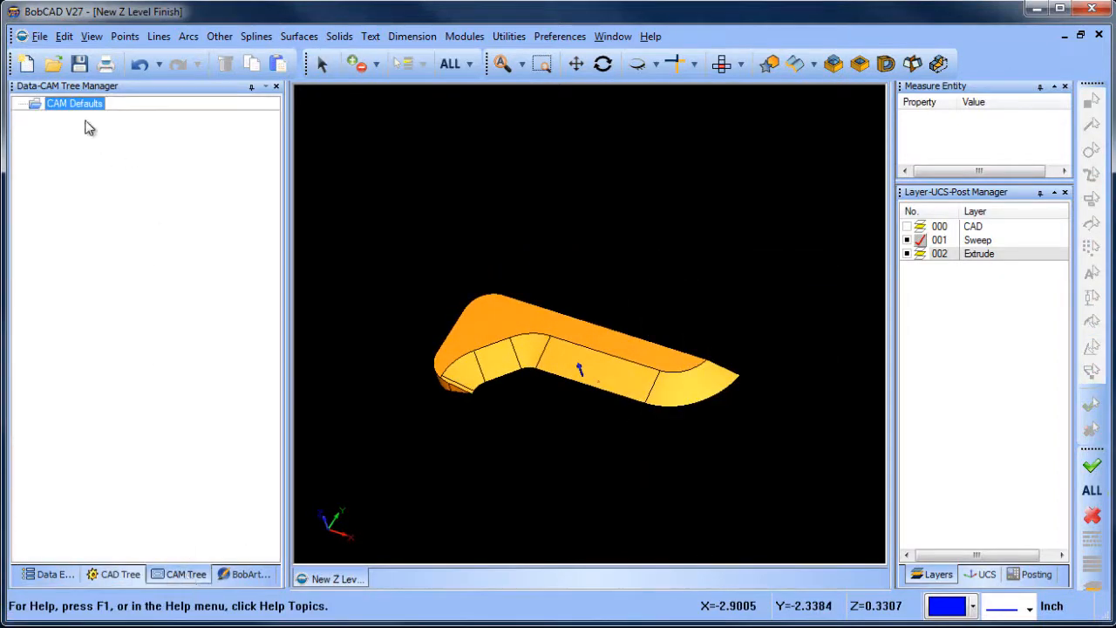
right_click(84, 105)
click(135, 119)
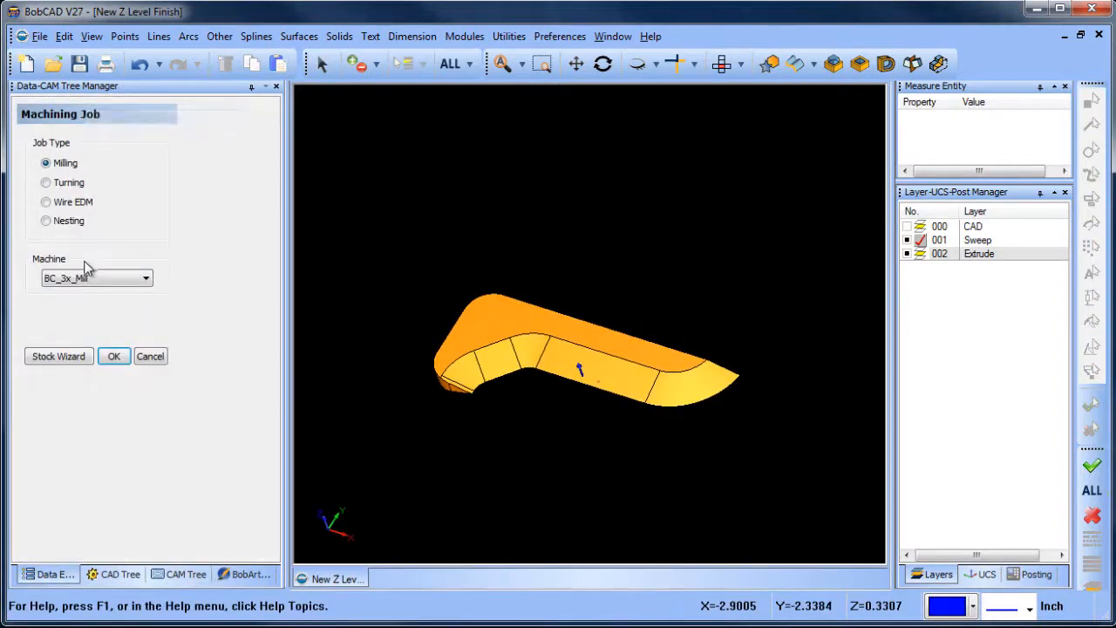
click(83, 360)
click(121, 329)
click(88, 458)
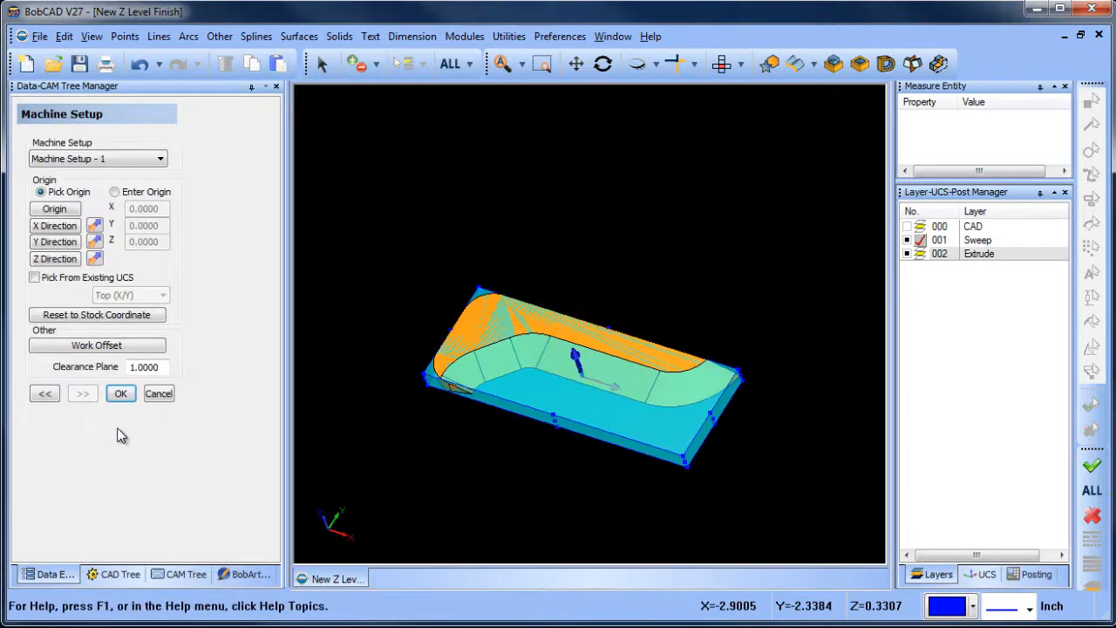
click(119, 394)
Step: Set the origin of Machine Setup - 1 to the stock's top corner at X -2.0000, Y 0.7500, Z 0.1250
middle_drag(556, 446, 582, 475)
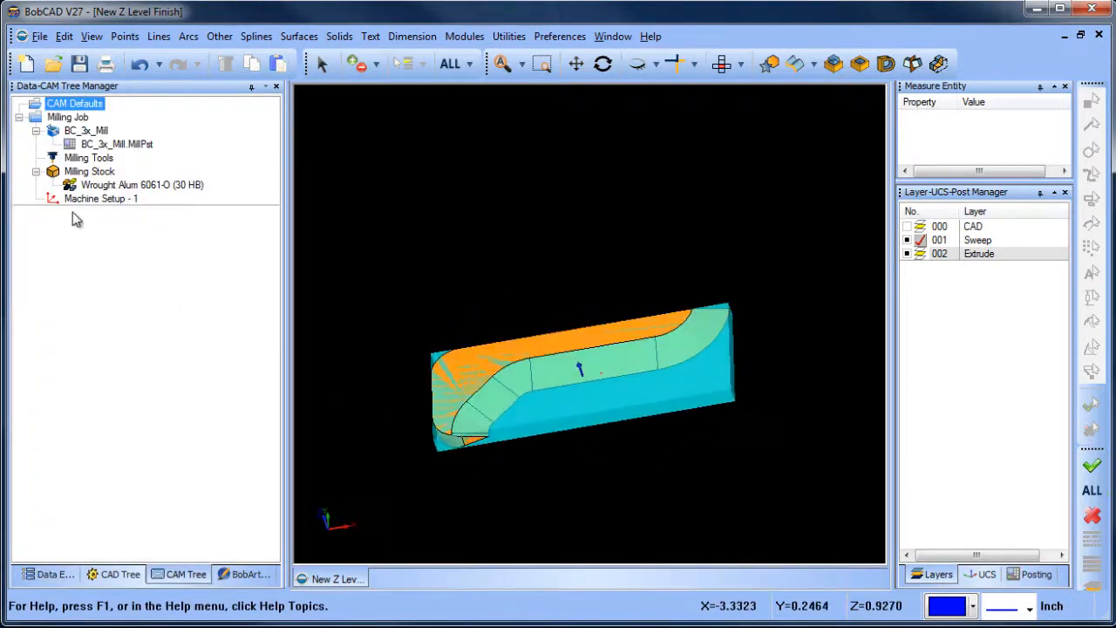
right_click(84, 199)
click(122, 212)
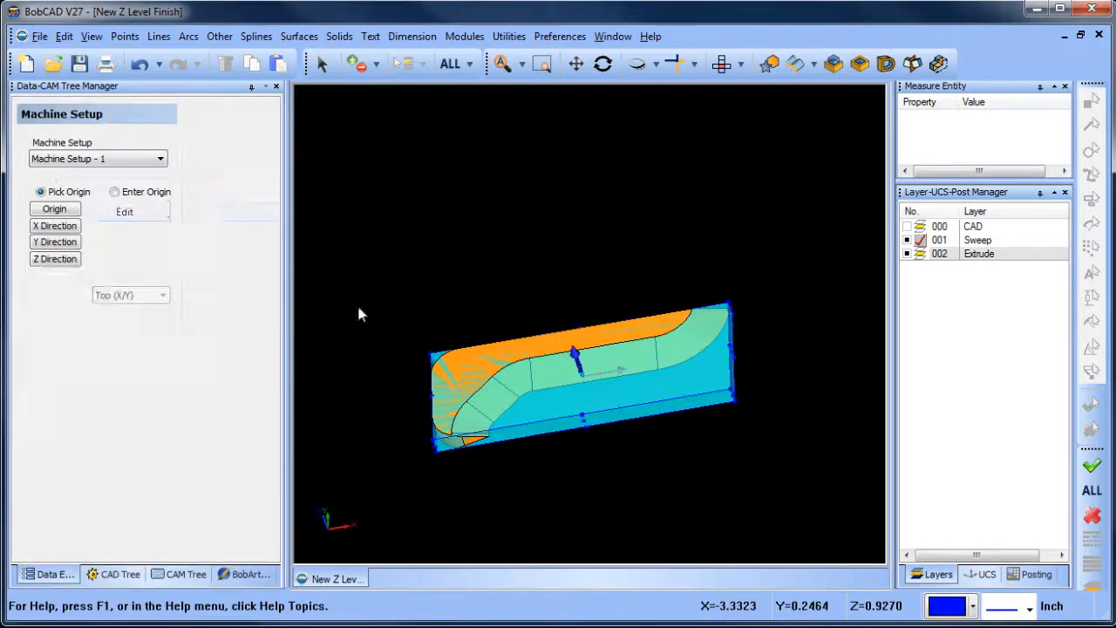
click(75, 212)
click(433, 355)
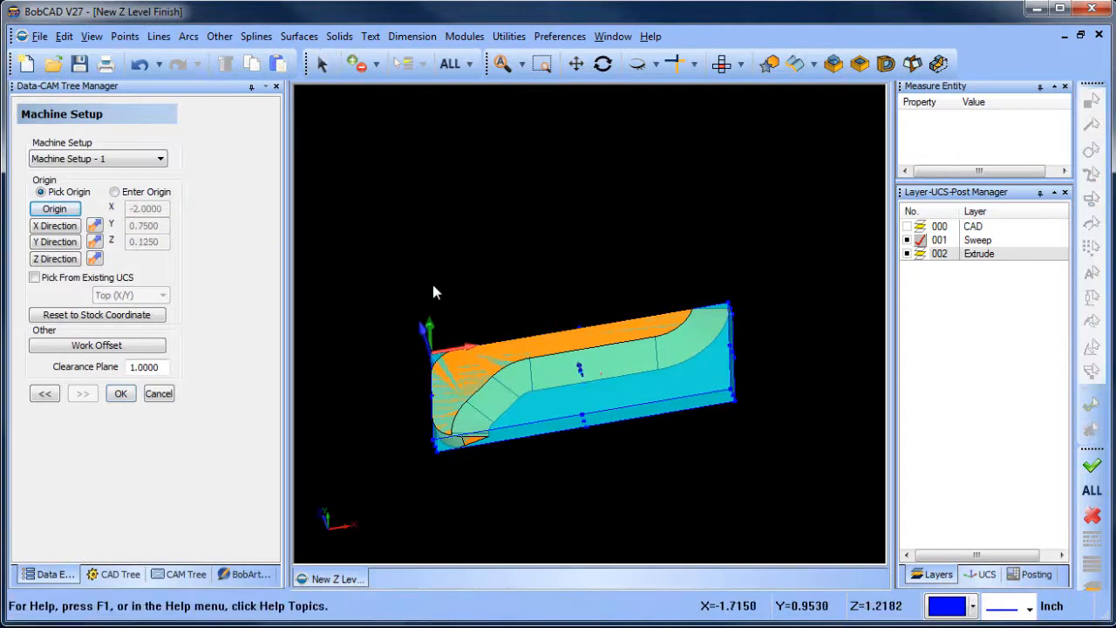
click(120, 394)
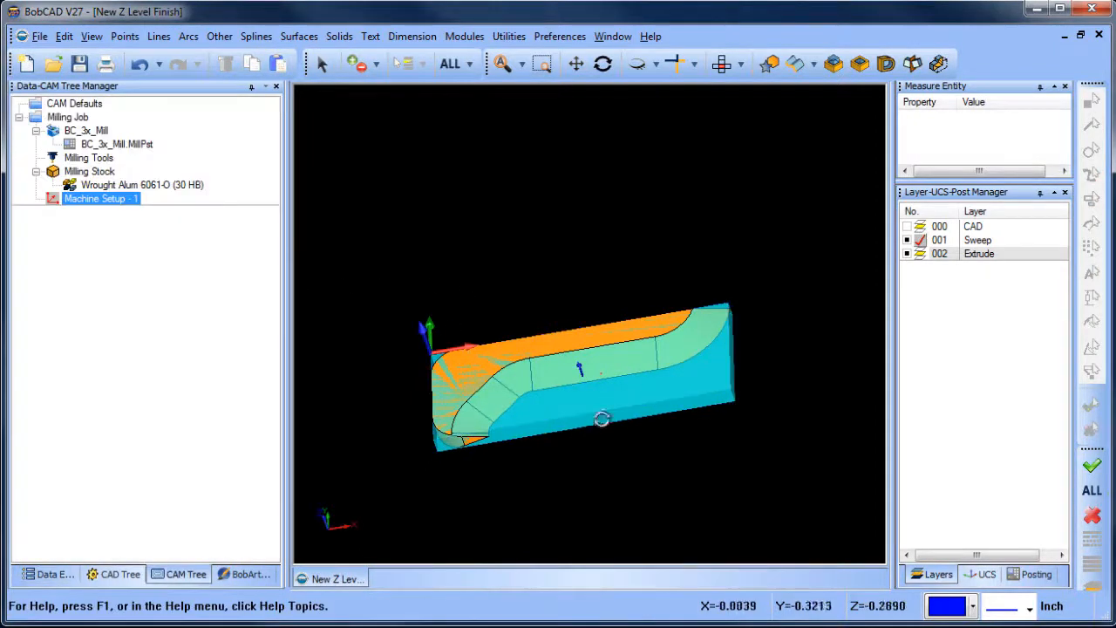
Step: Add a Mill 3 Axis feature to Machine Setup - 1 and select the entire part as its geometry
middle_drag(604, 416, 585, 380)
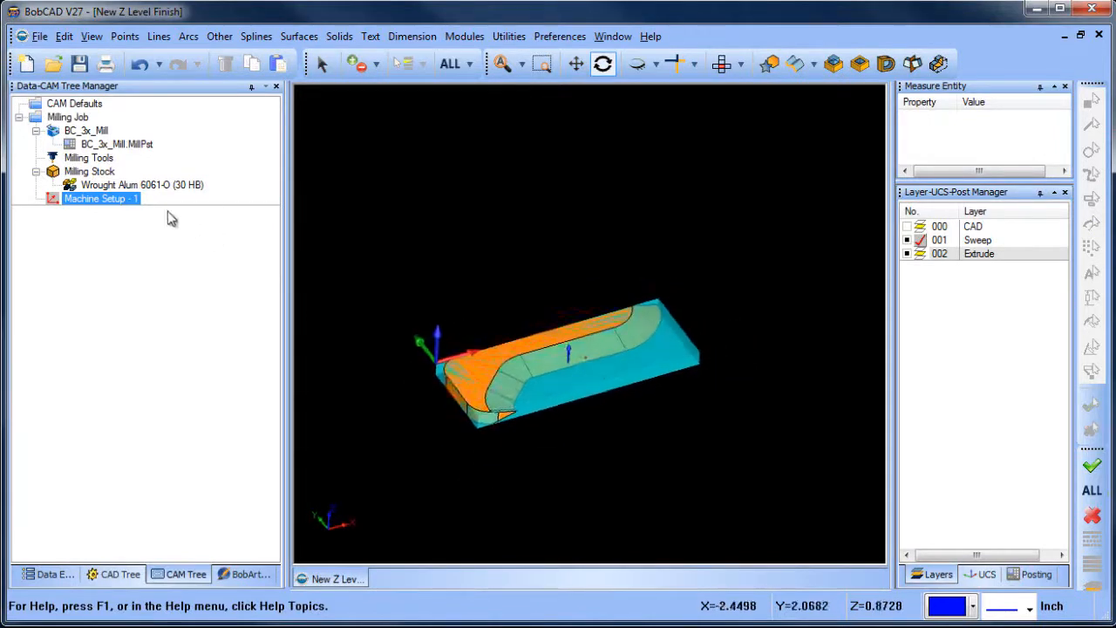
right_click(106, 202)
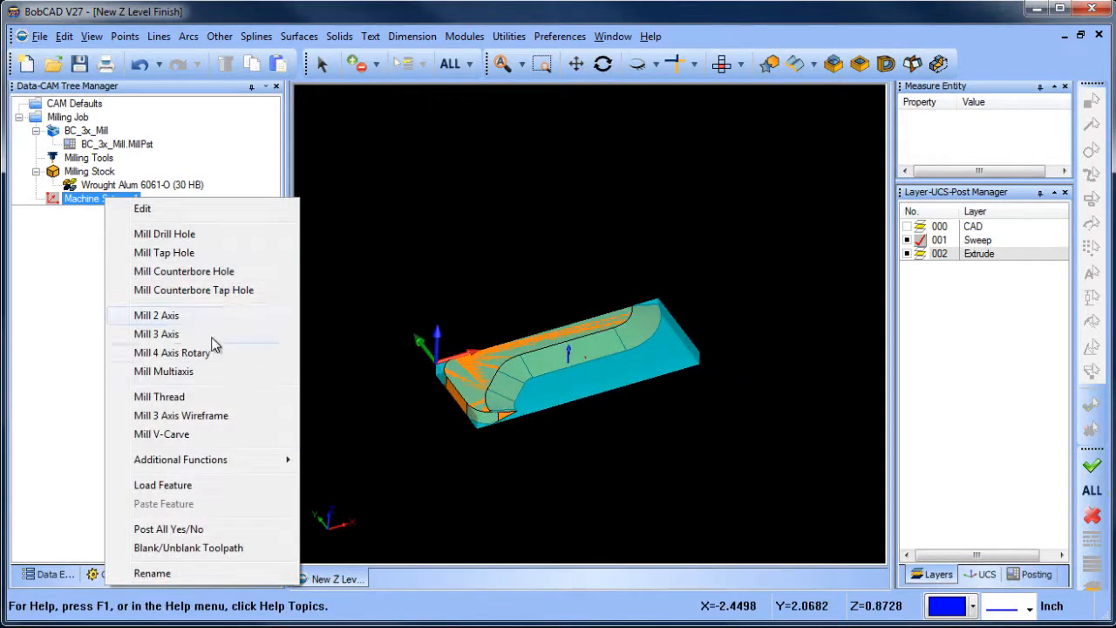
click(211, 337)
click(460, 150)
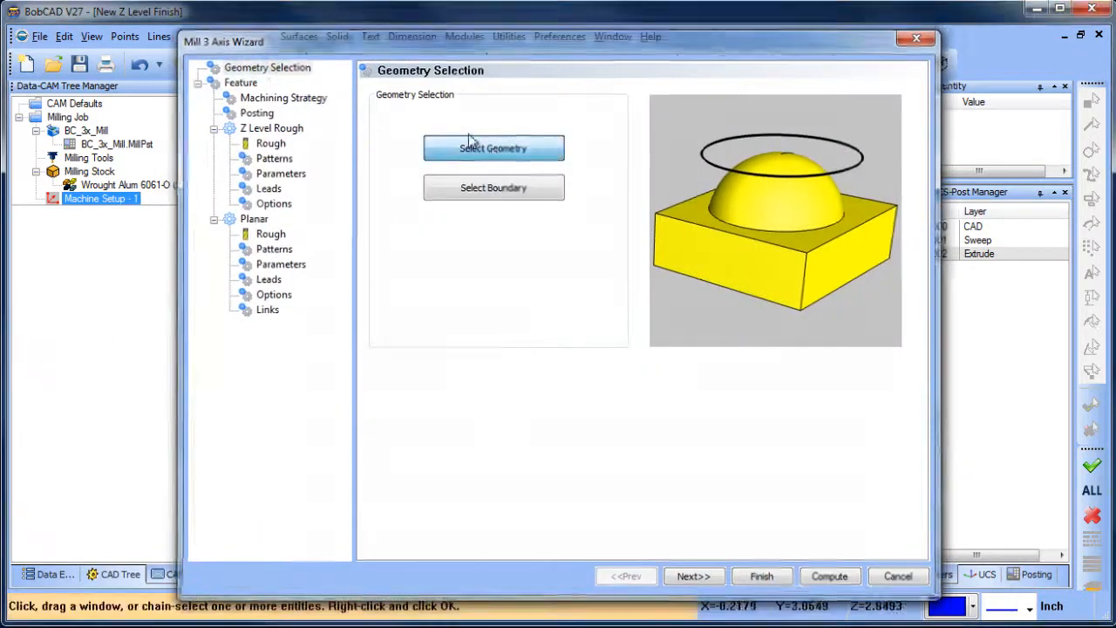
click(450, 70)
right_click(540, 173)
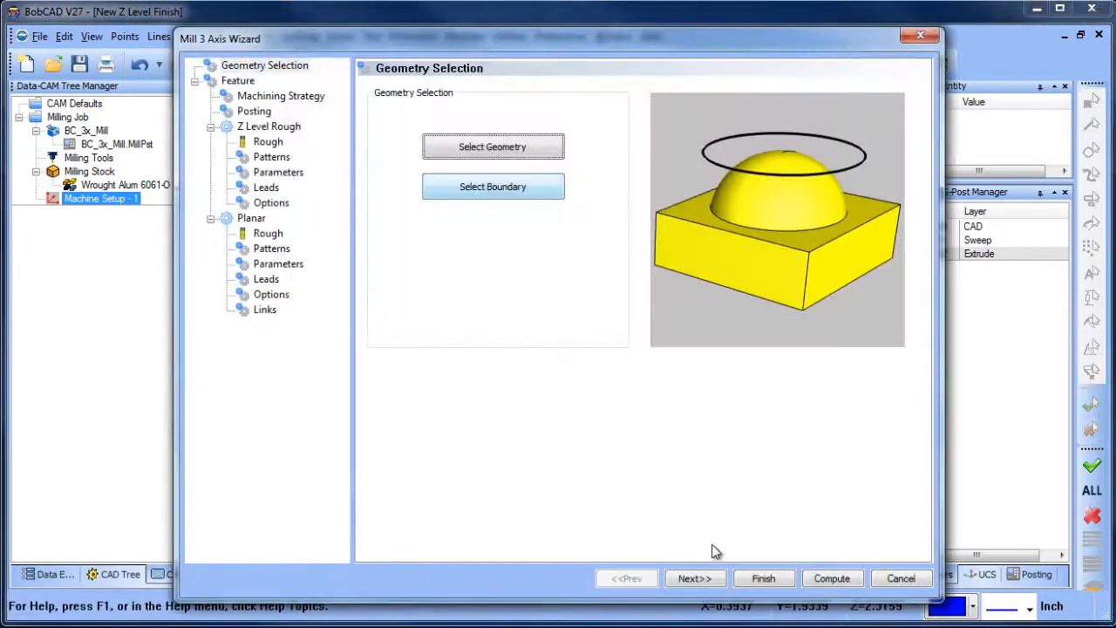
Step: Replace the Z Level Rough and Planar operations in the machining strategy with Advanced Z Level Finish
click(696, 579)
click(292, 97)
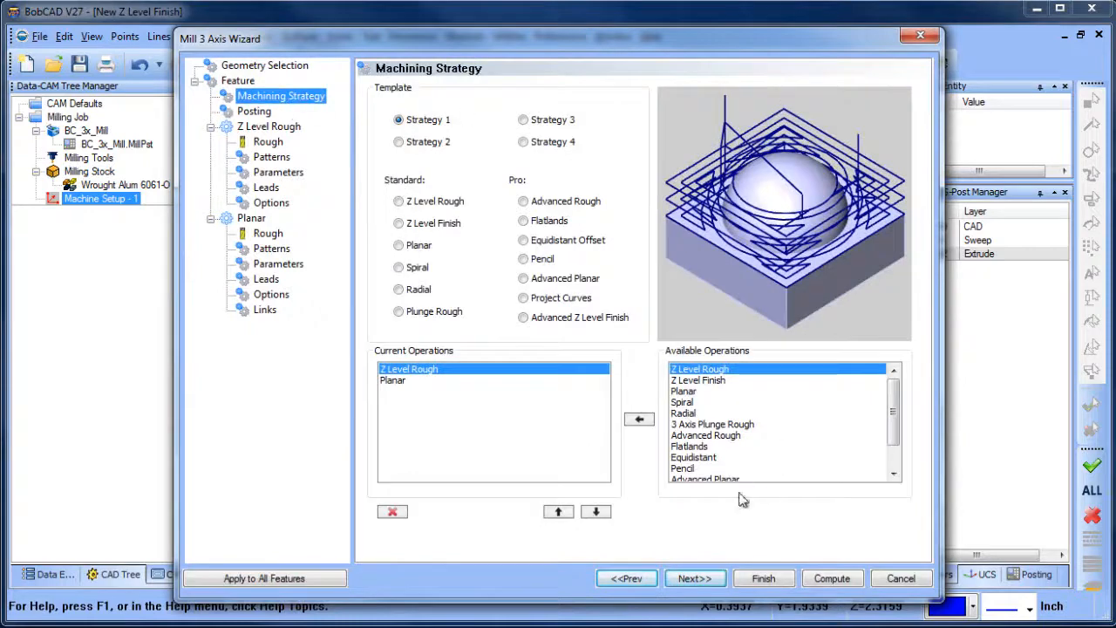
click(393, 511)
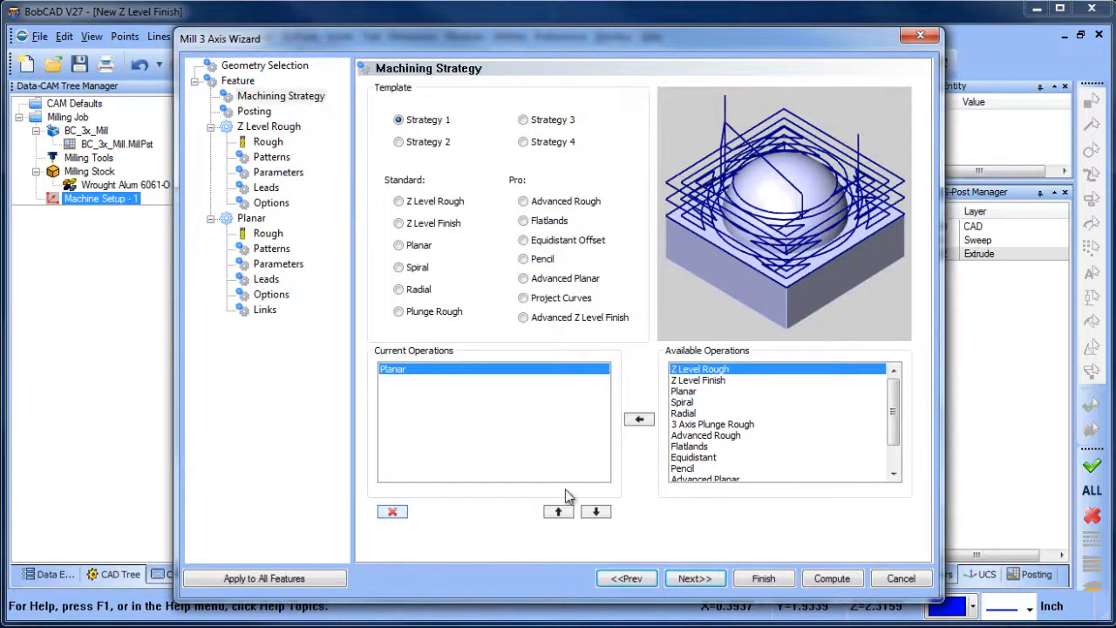
click(393, 511)
click(523, 318)
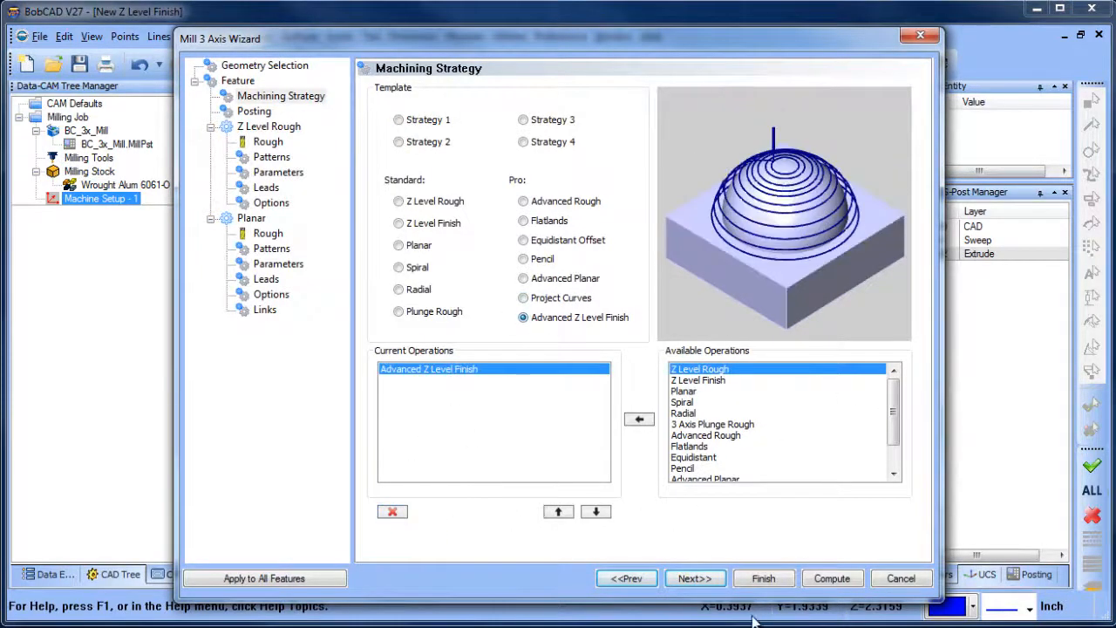
Step: Set the tool diameter of the Advanced Z Level Finish operation to 0.375
click(695, 579)
click(268, 142)
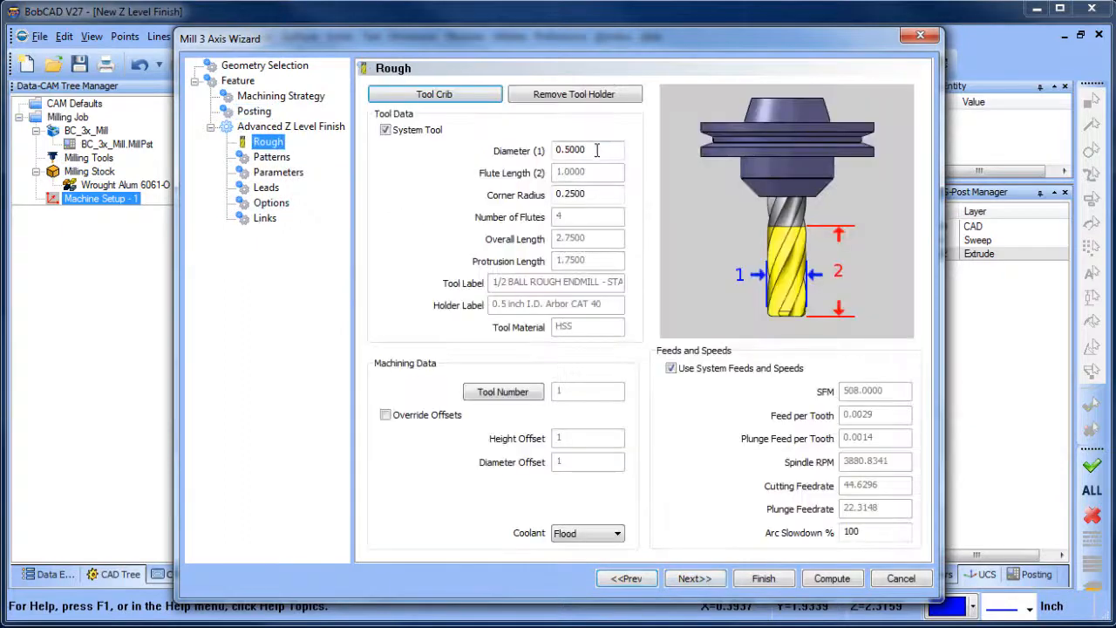
text(.375)
key(Tab)
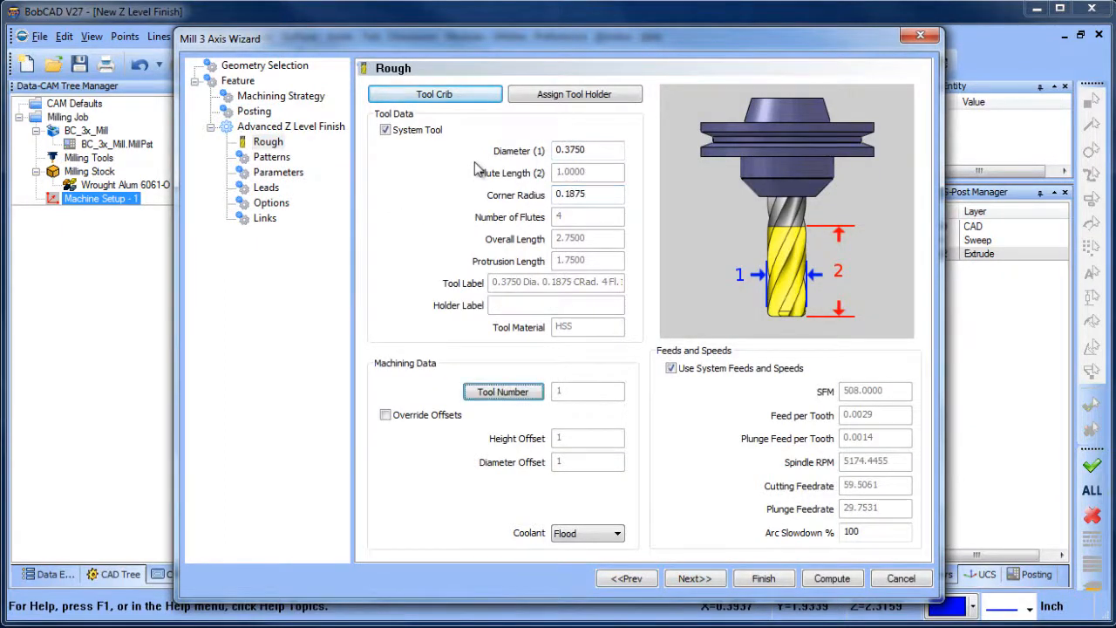
Step: Set the depth of cut to 0.0500 and the machining tolerance to .001, and compute the toolpath
click(271, 157)
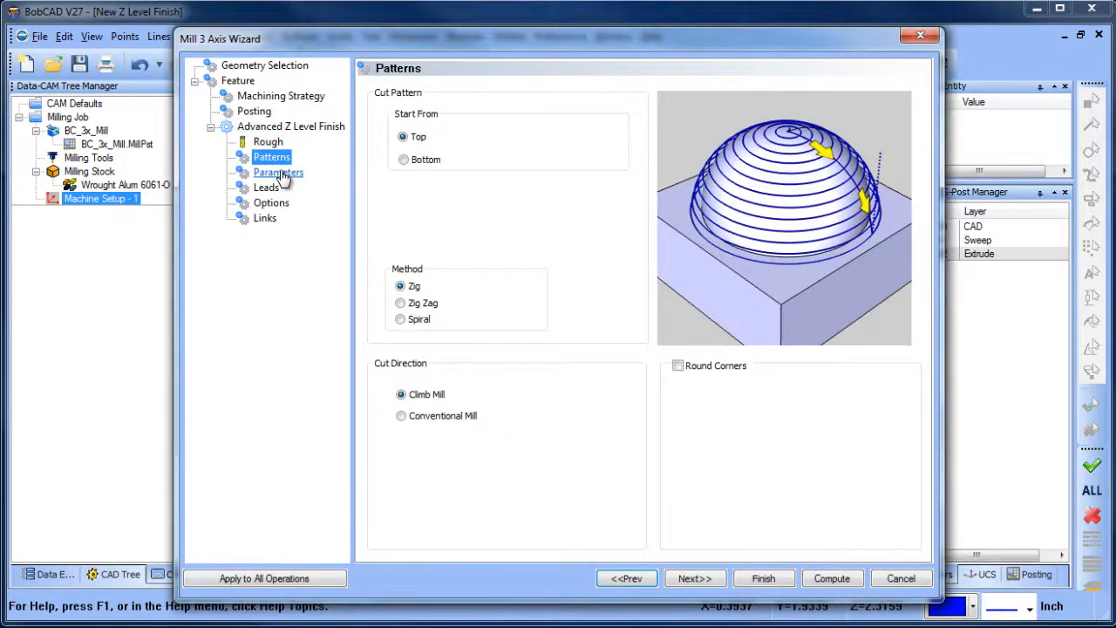
click(282, 174)
double_click(546, 124)
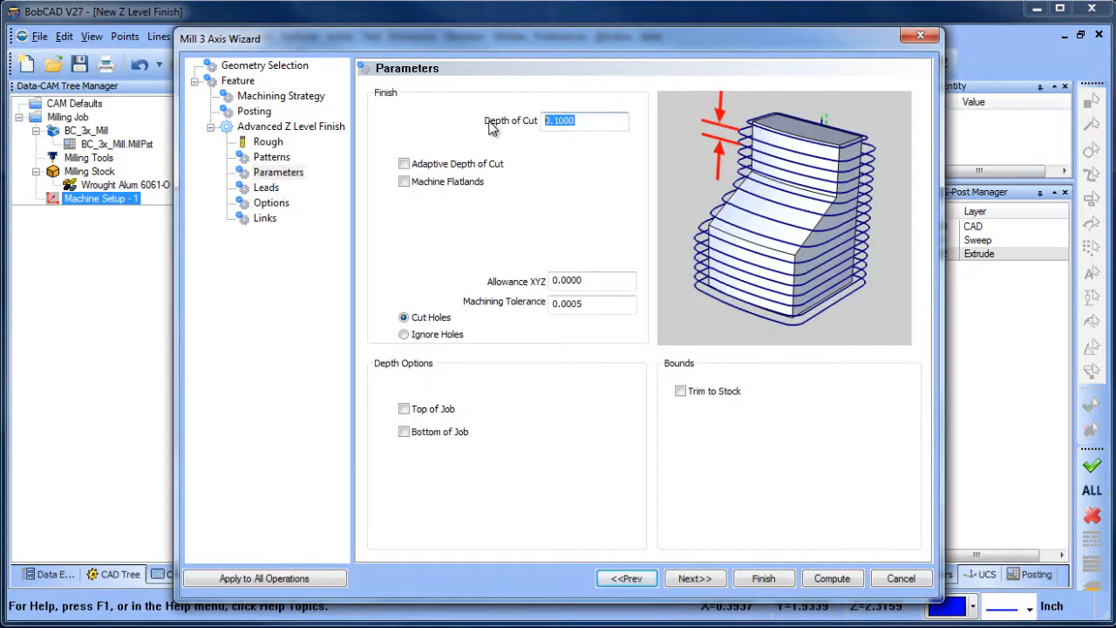
double_click(606, 303)
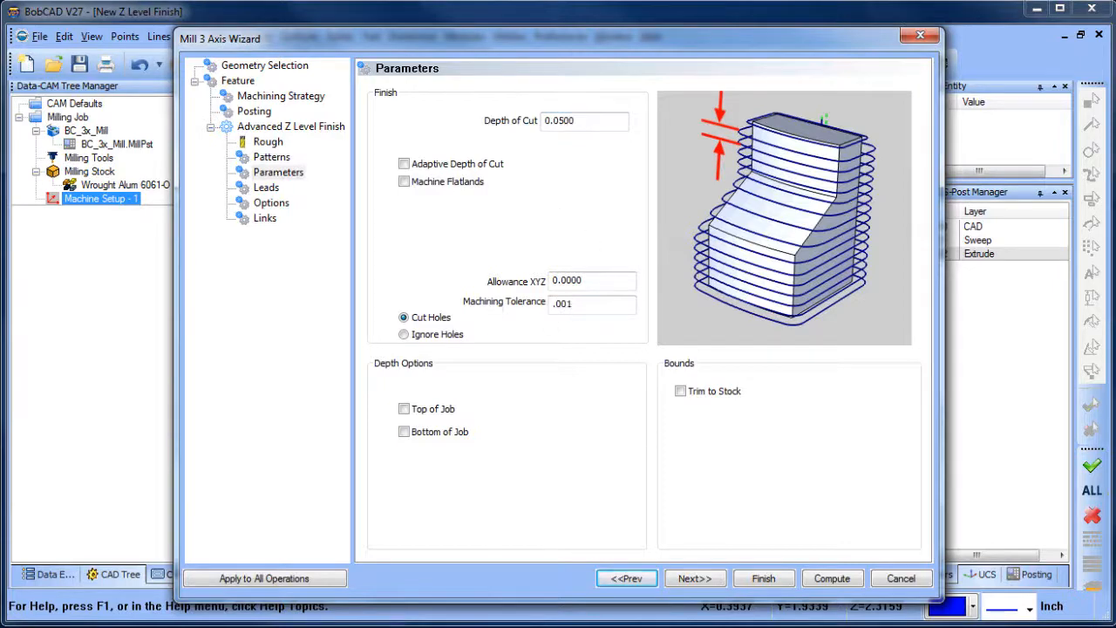
click(836, 582)
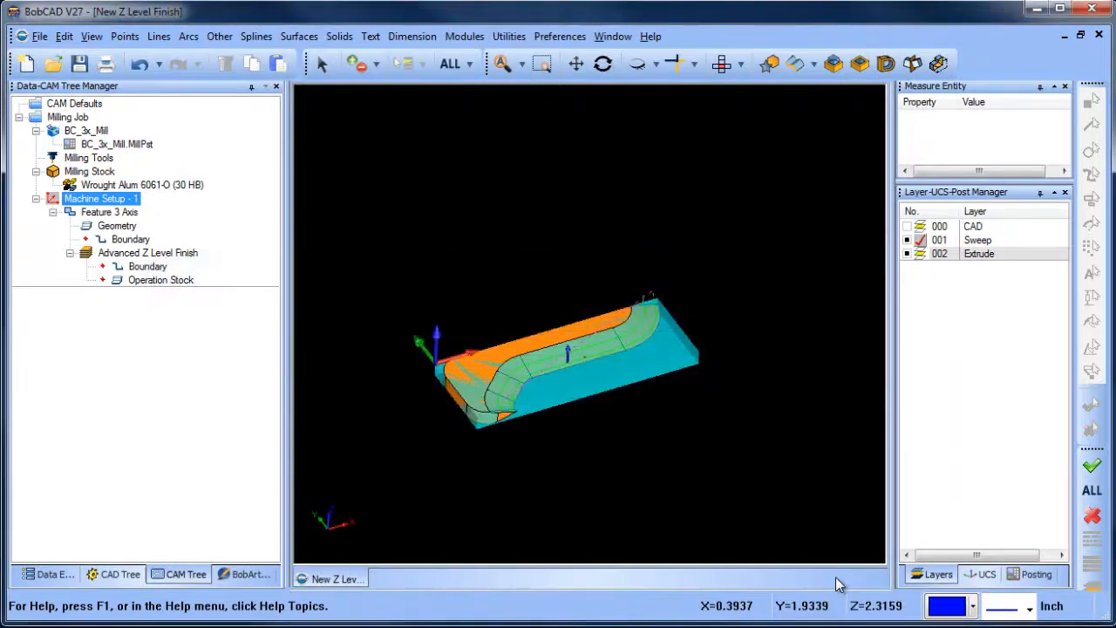
Step: Raise the milling stock's transparency close to High so the toolpath can be inspected on the part
right_click(119, 173)
click(157, 227)
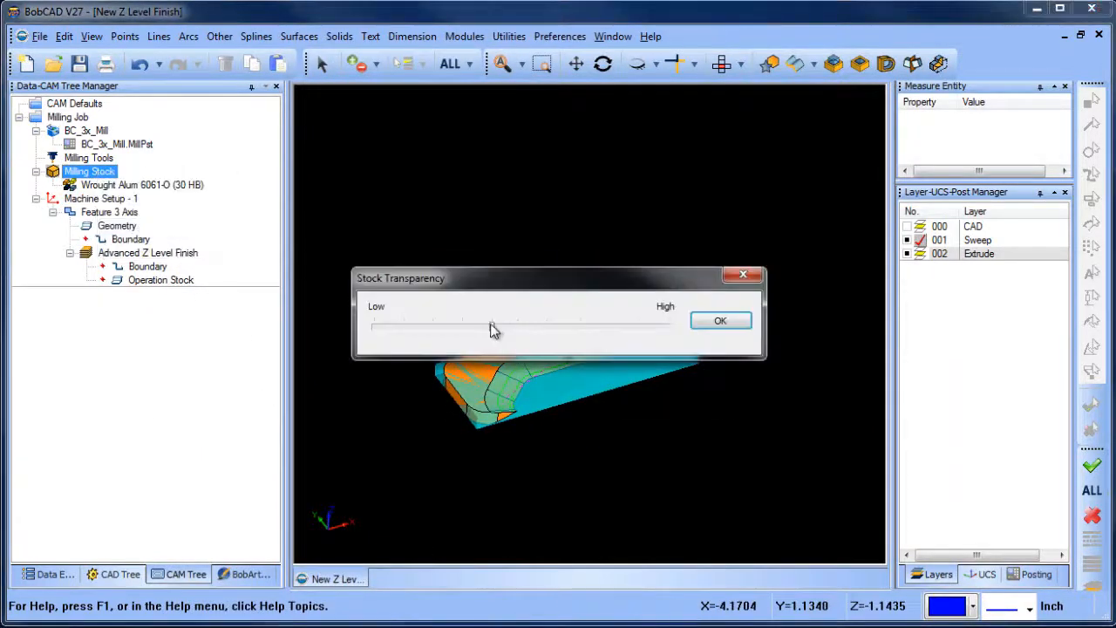
click(728, 326)
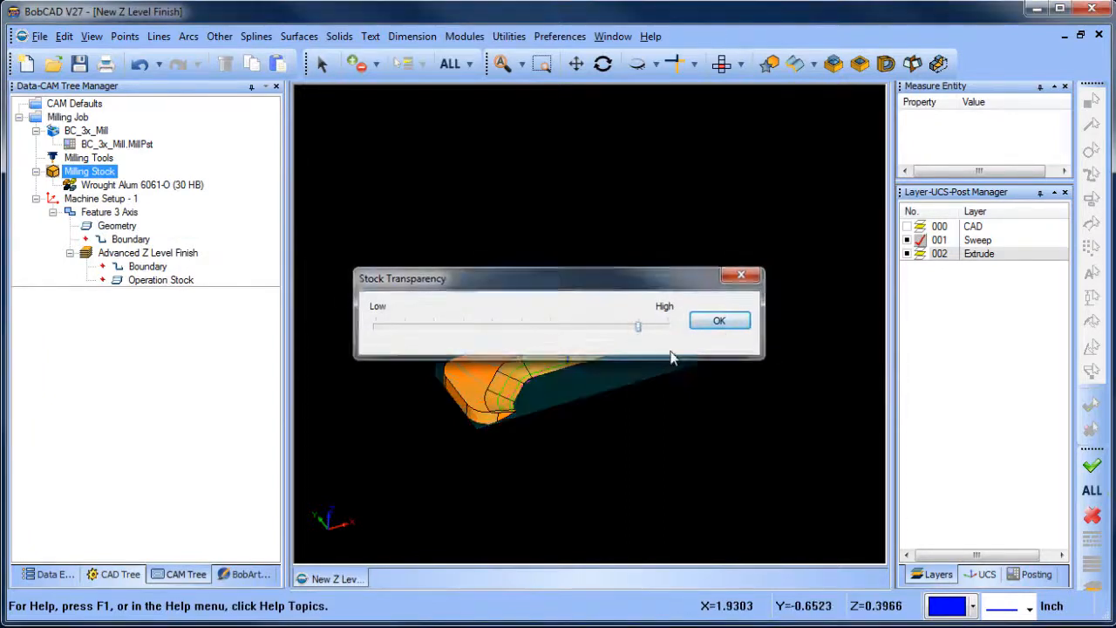
middle_drag(638, 382, 489, 410)
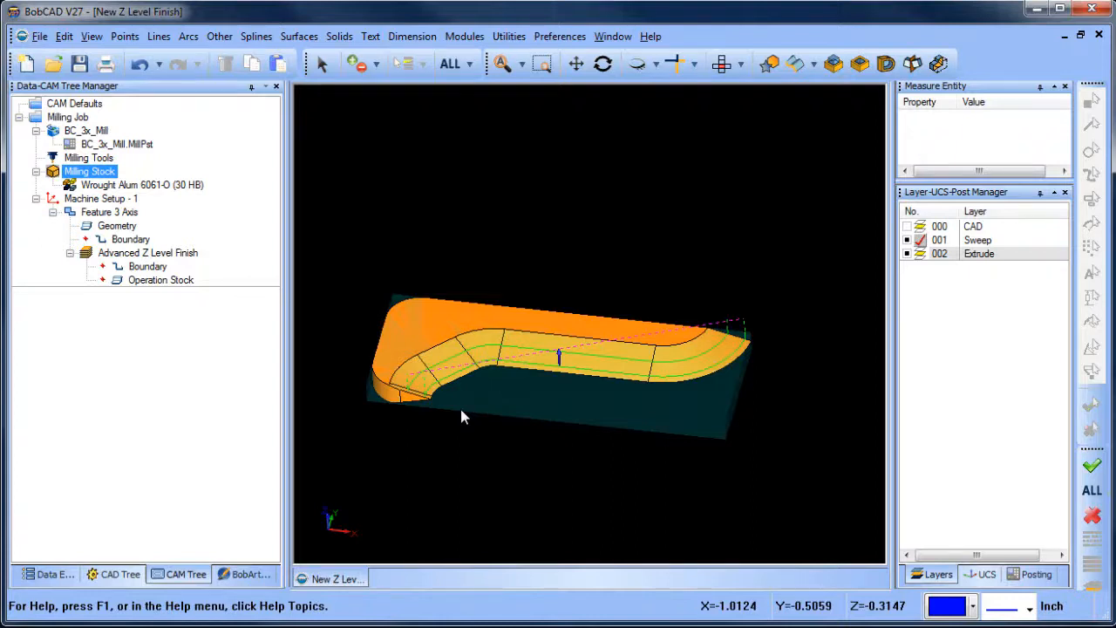
Step: Turn on Adaptive Depth of Cut for the Advanced Z Level Finish operation and recompute the toolpath
click(112, 211)
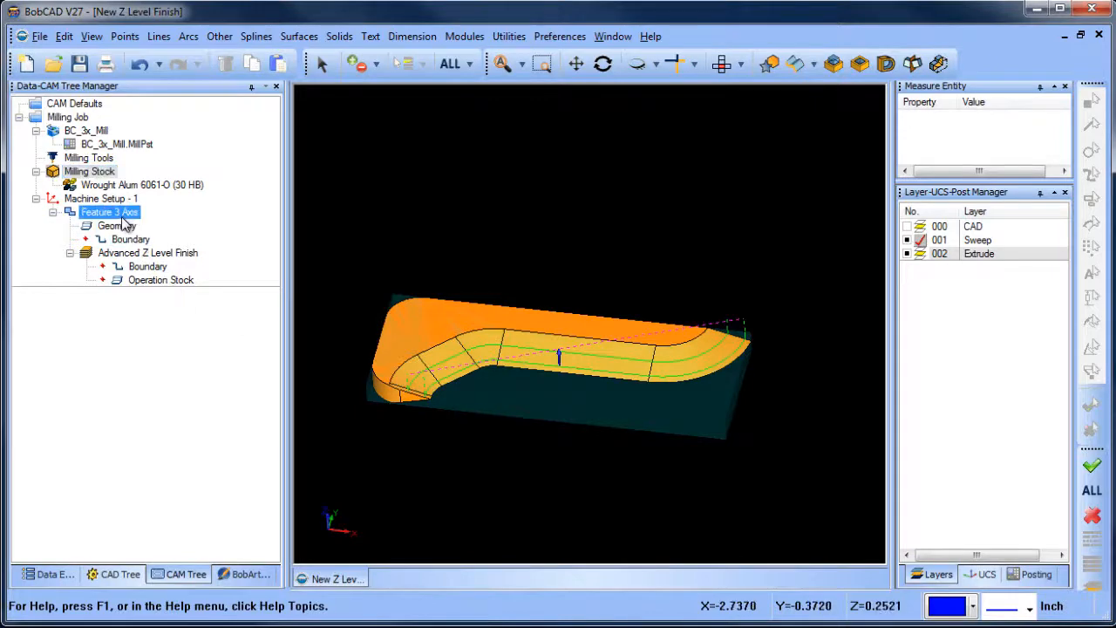
right_click(117, 212)
click(218, 226)
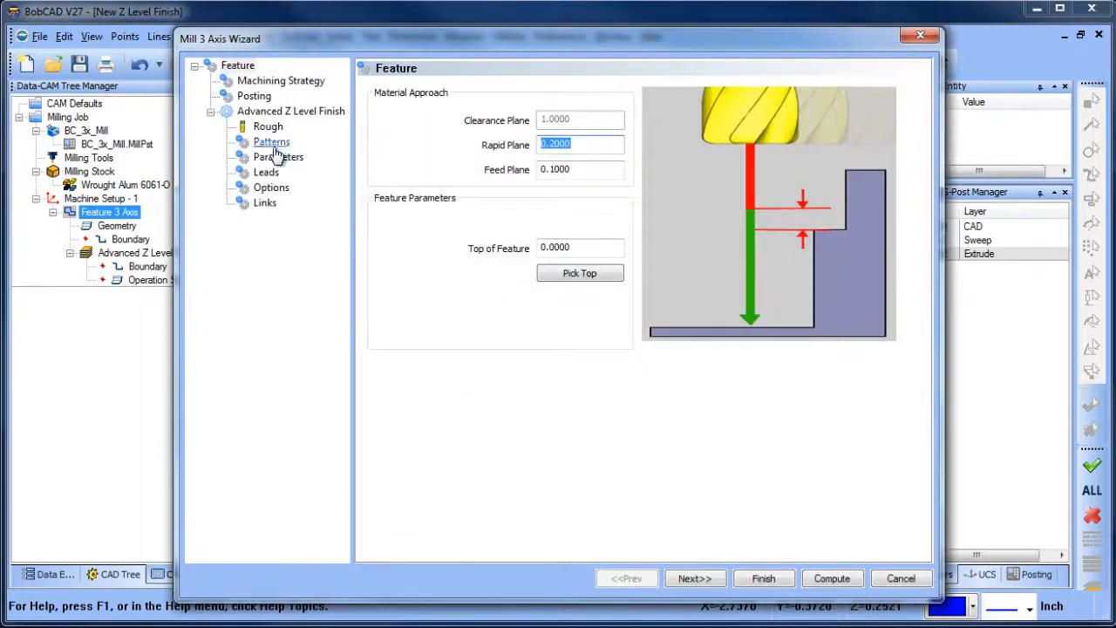
click(272, 142)
click(279, 158)
click(591, 123)
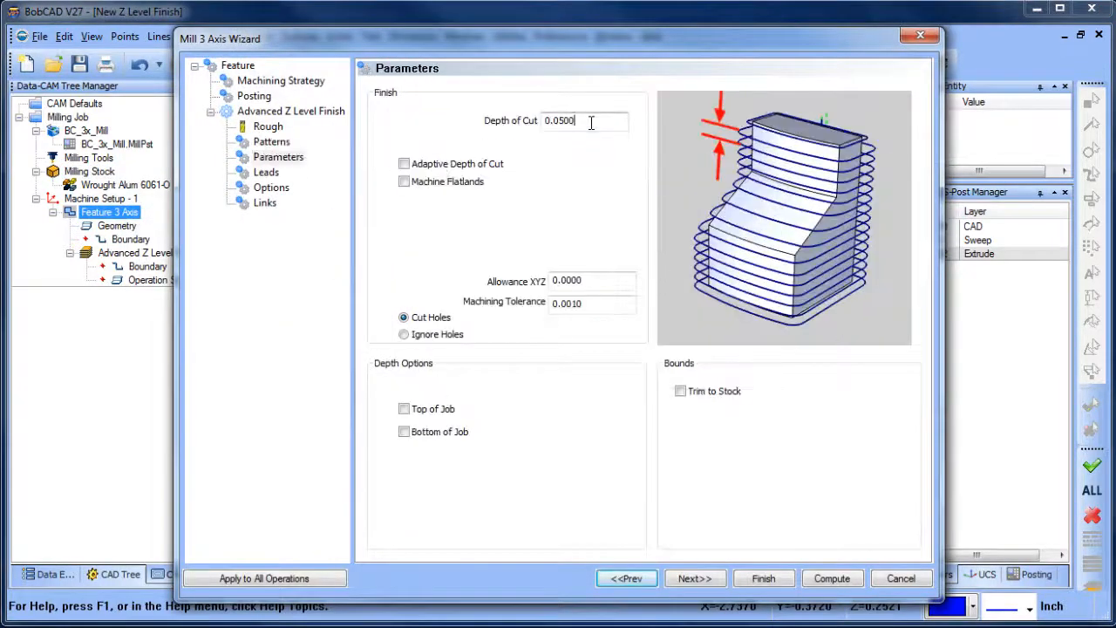
click(405, 164)
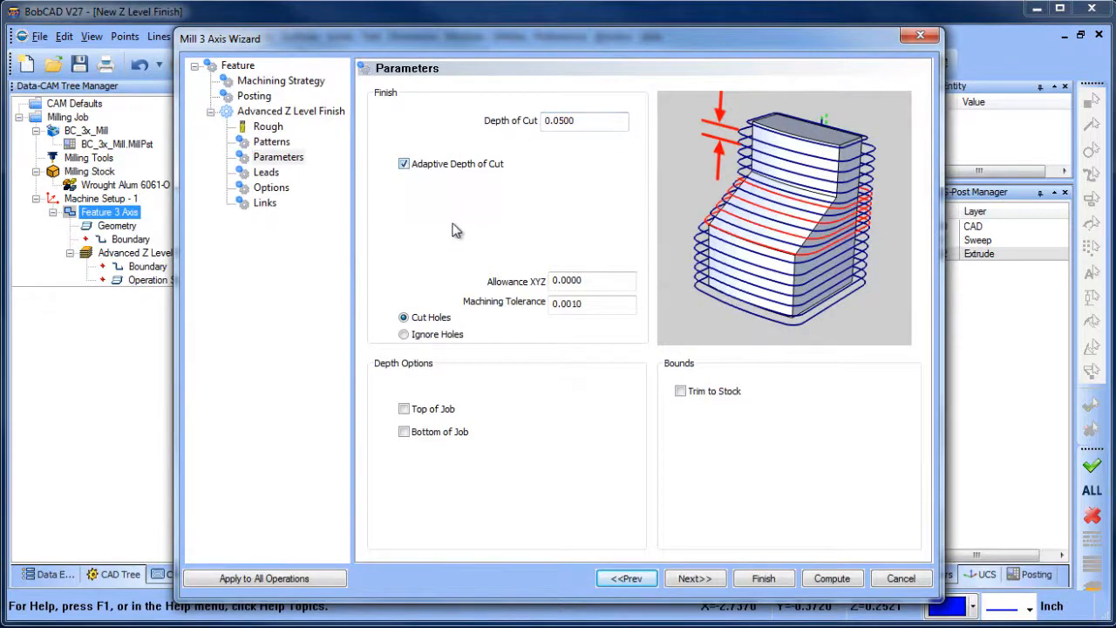
click(832, 580)
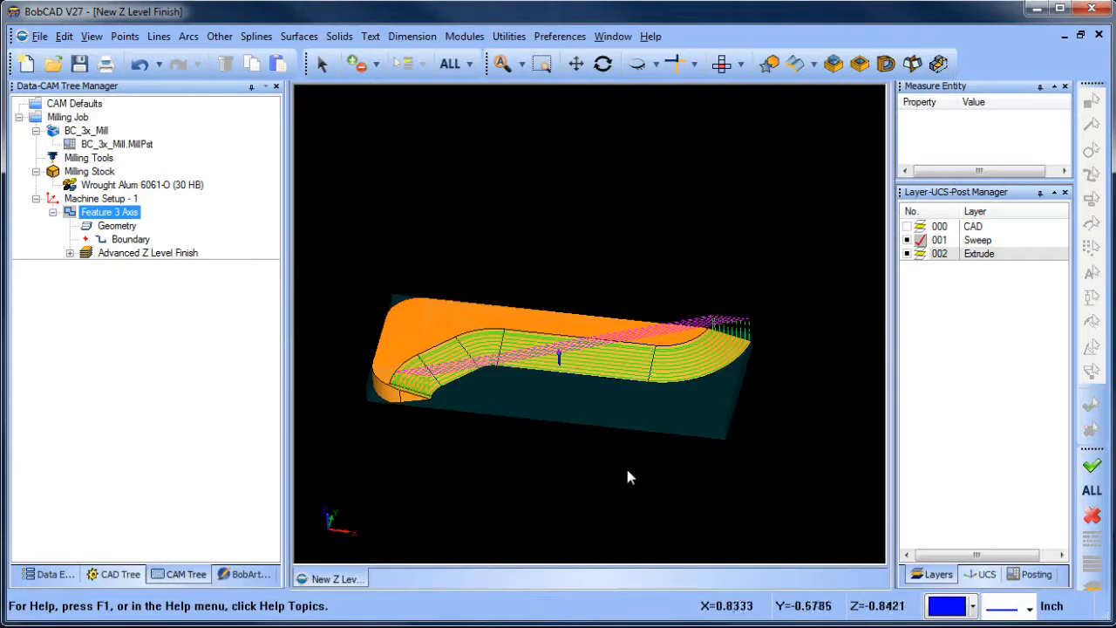
Step: Change the cut pattern method of the Advanced Z Level Finish operation to Zig Zag and recompute the toolpath
middle_drag(630, 484, 630, 488)
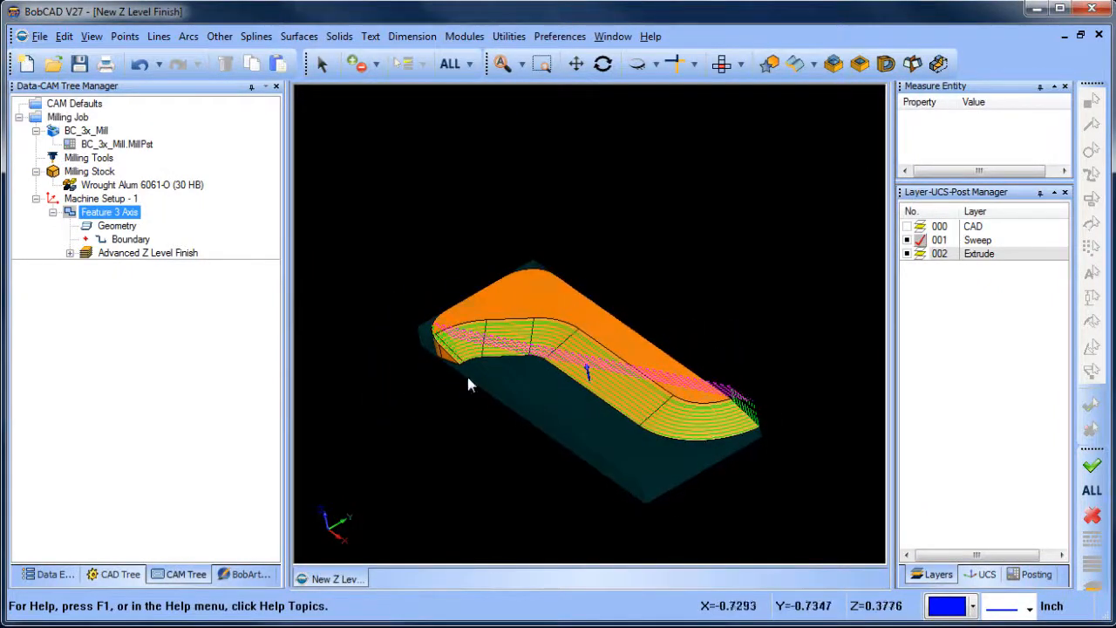
middle_drag(603, 402, 686, 315)
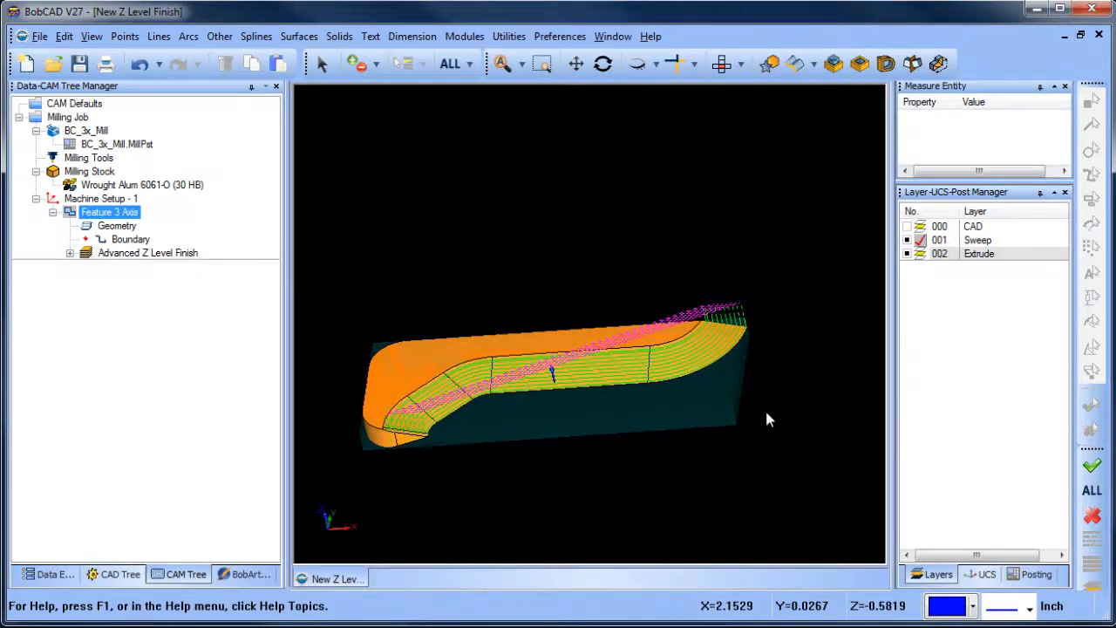
middle_drag(767, 413, 767, 413)
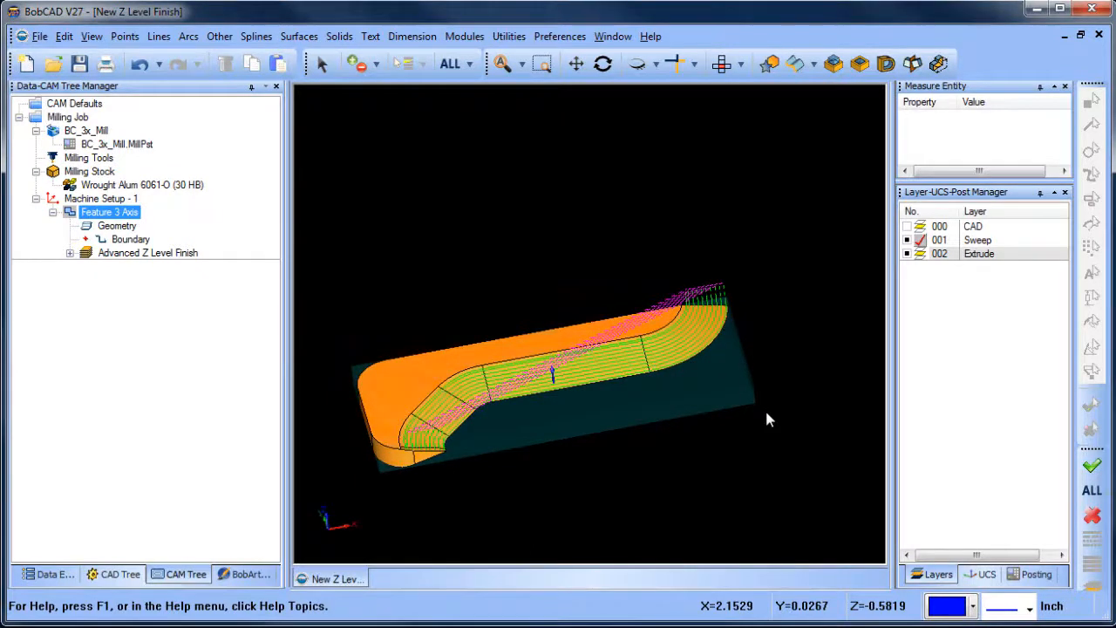
middle_drag(741, 408, 742, 328)
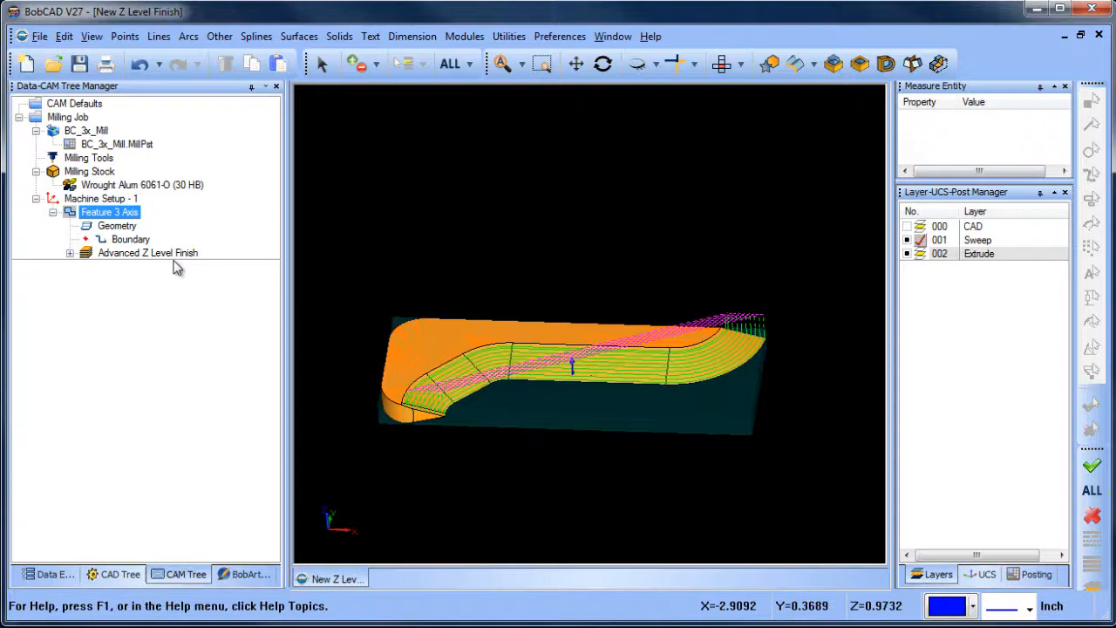
right_click(118, 212)
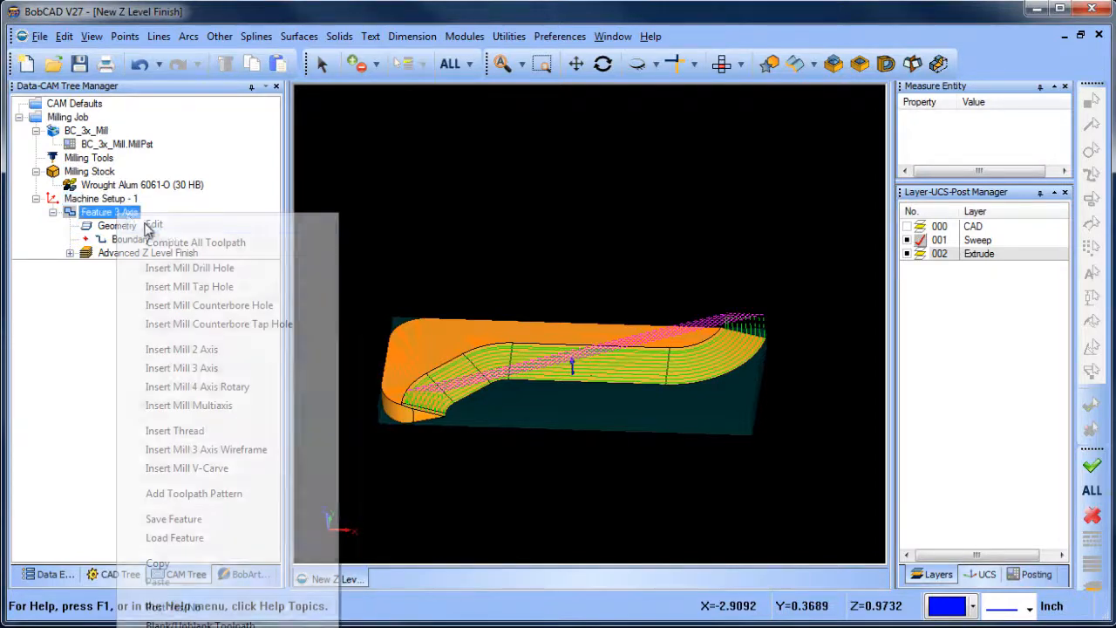
click(170, 217)
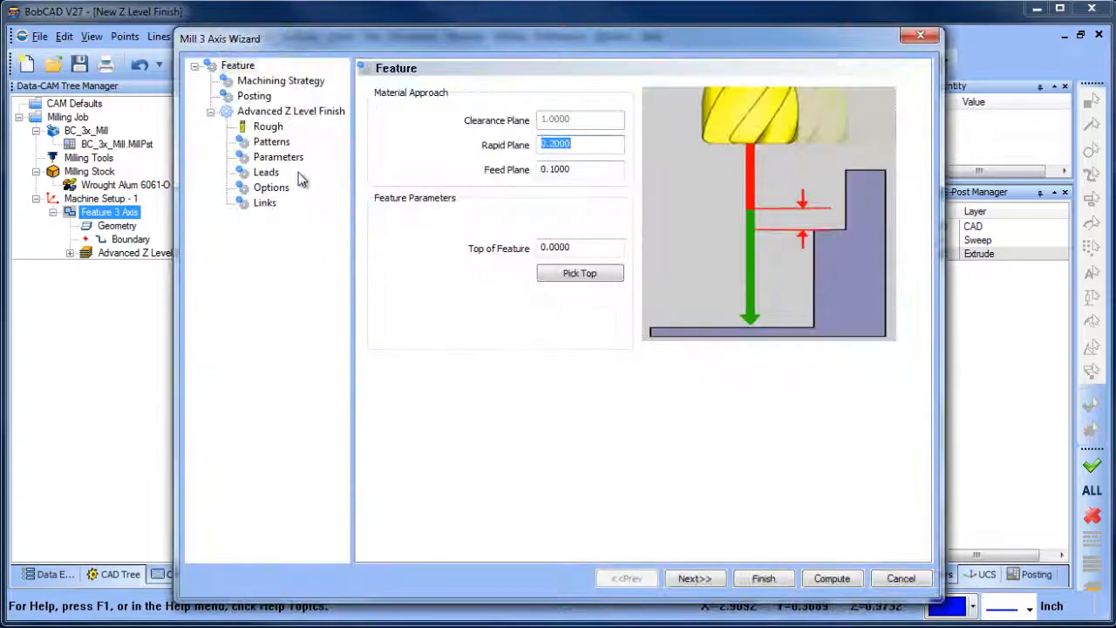
click(271, 142)
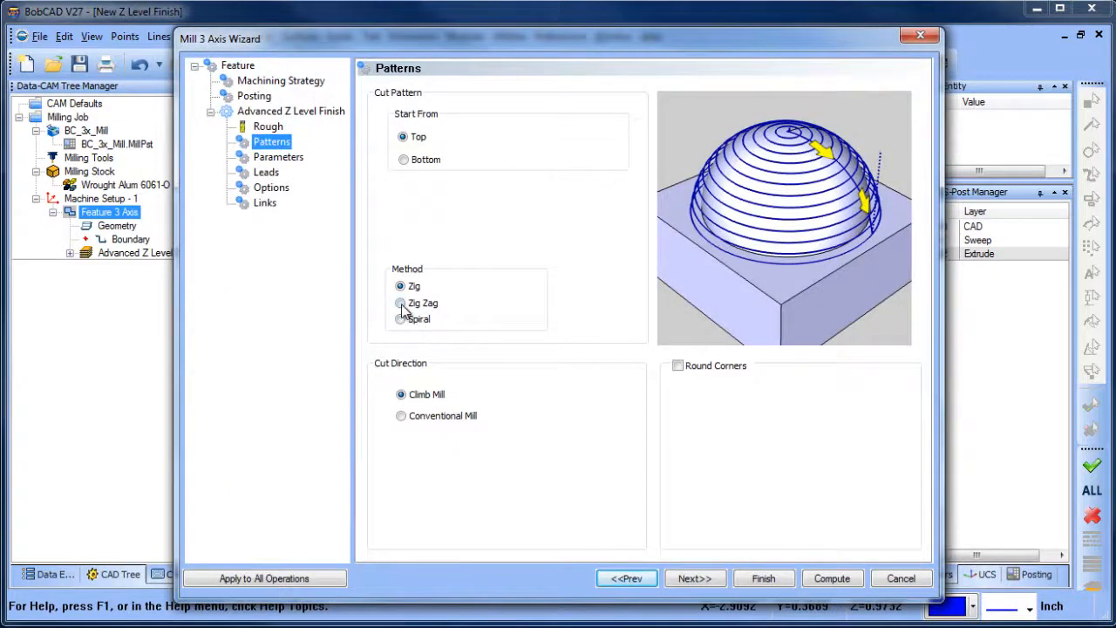
click(401, 303)
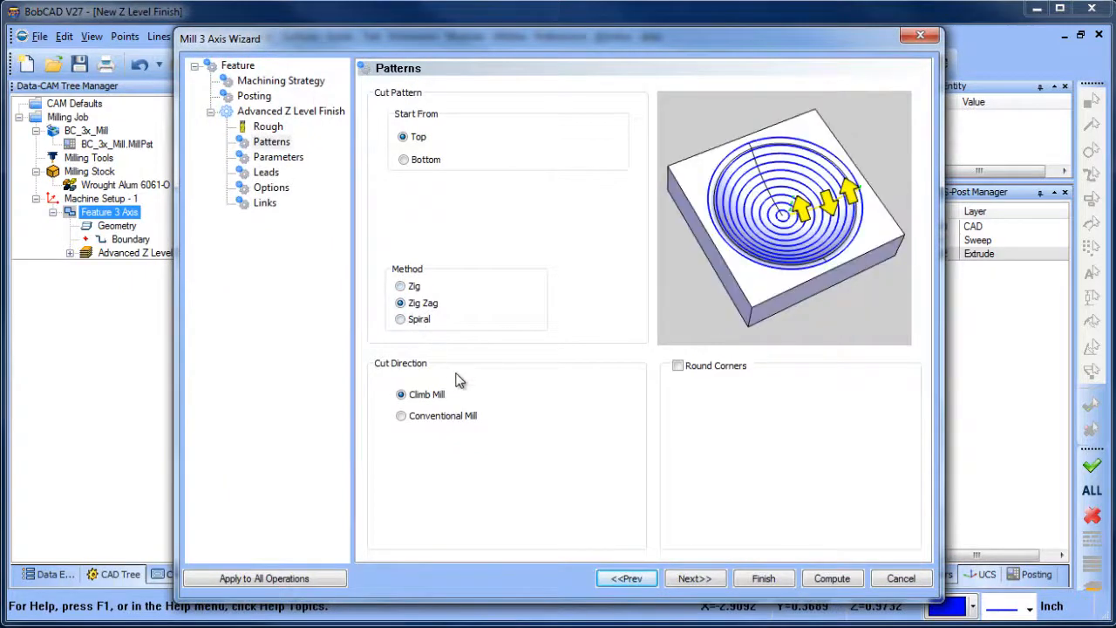
click(831, 578)
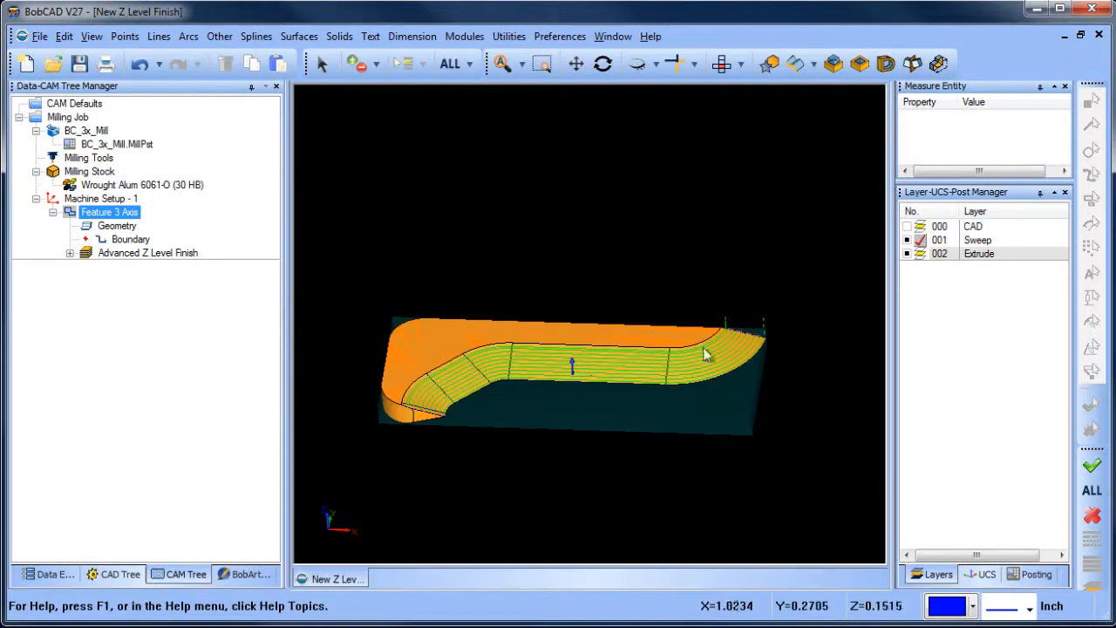
Step: Review the link and parameter settings of the Advanced Z Level Finish operation, trying the Trim to Stock bound
middle_drag(749, 350, 750, 415)
scroll(736, 304, up, 2)
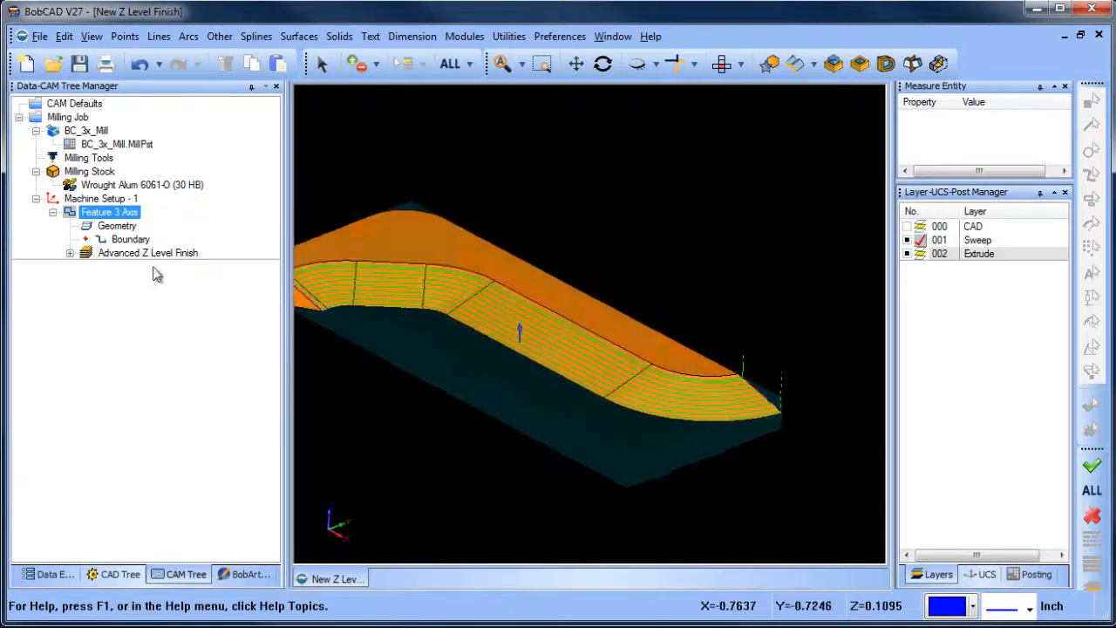
right_click(105, 212)
click(140, 227)
click(265, 203)
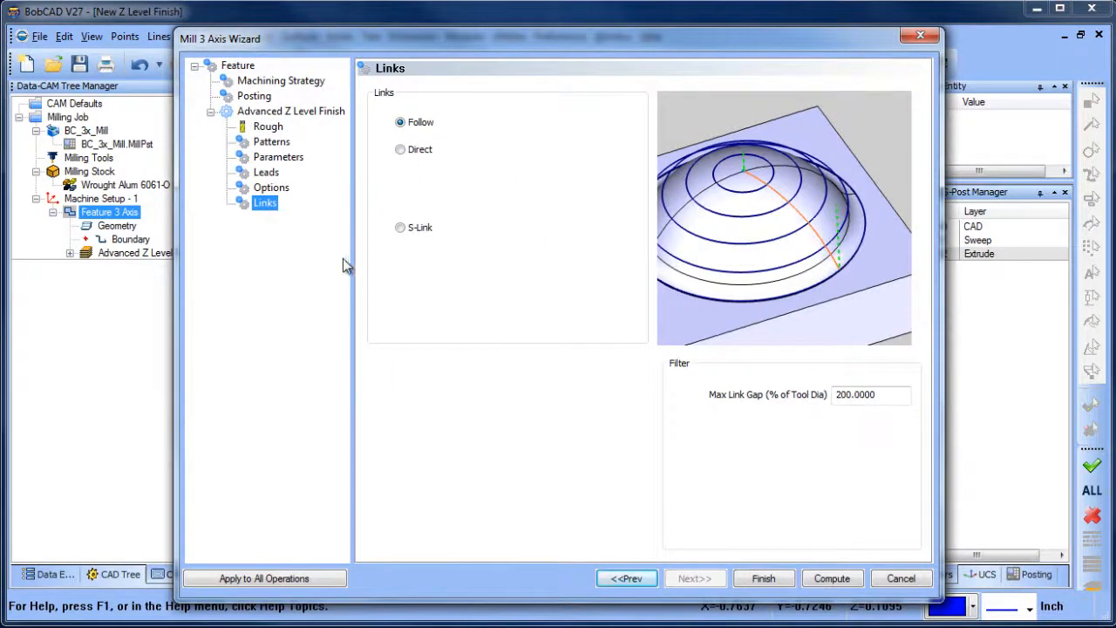
click(278, 157)
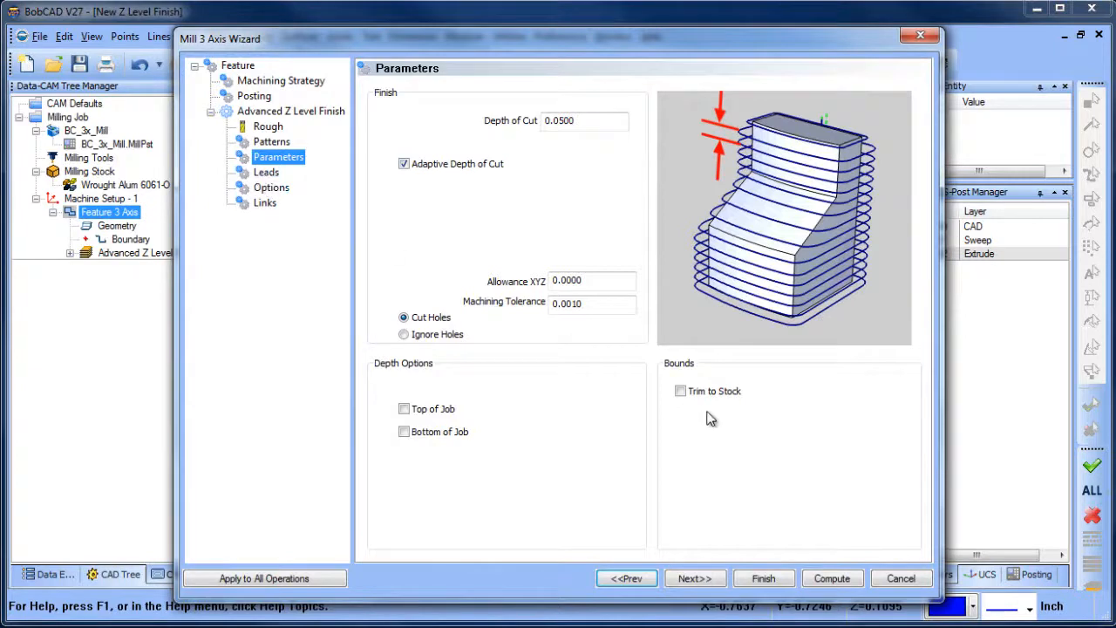
click(680, 391)
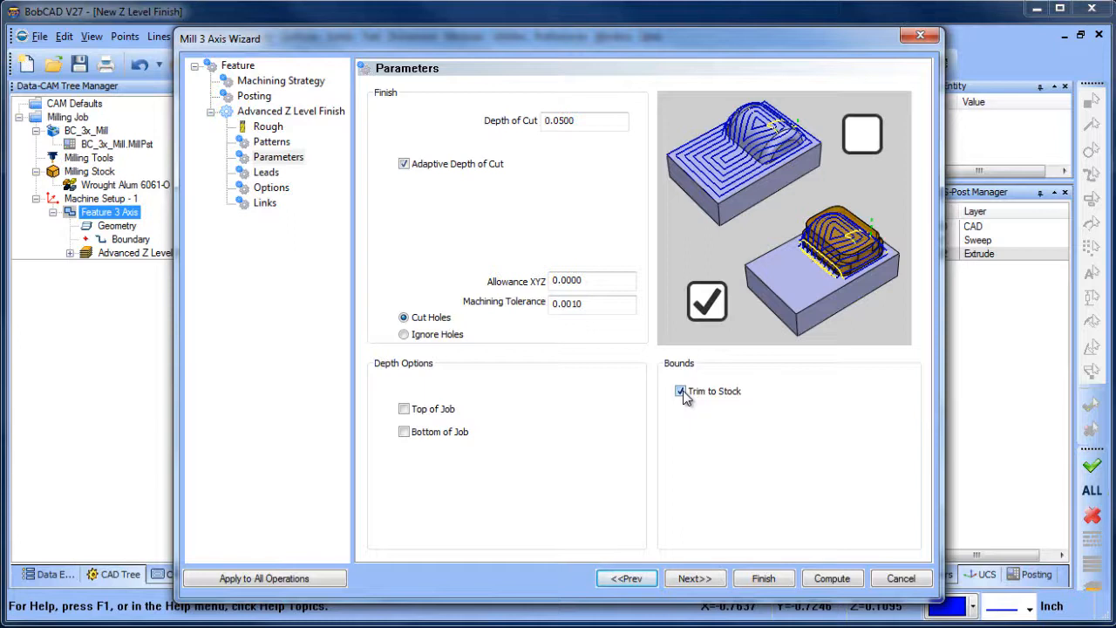
Step: Make the cut pattern start from the Bottom and recompute the toolpath
click(271, 143)
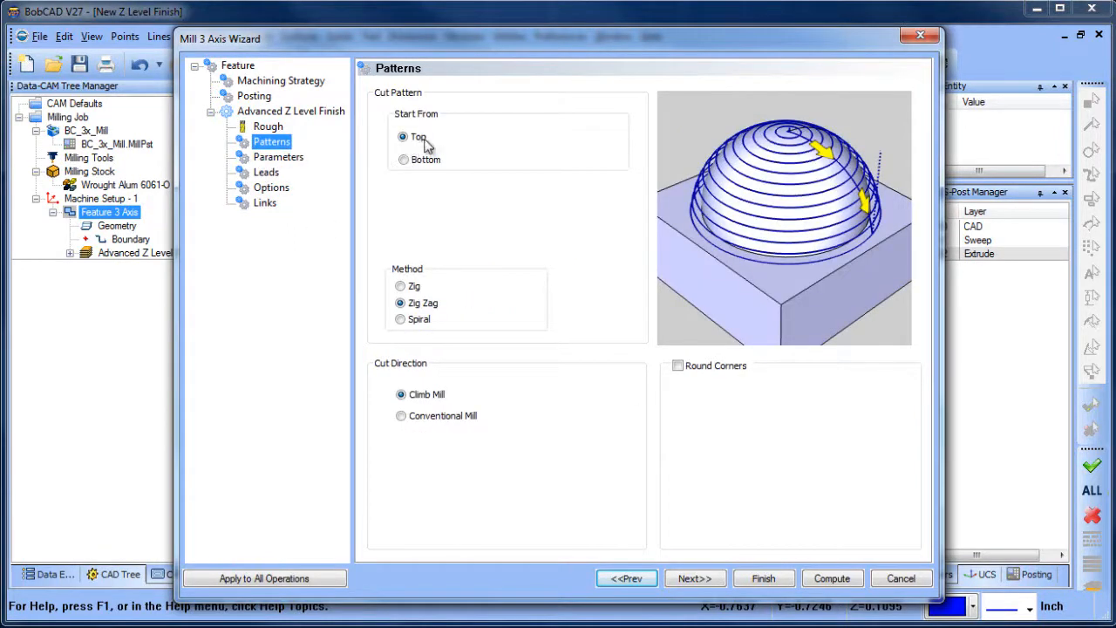
click(403, 160)
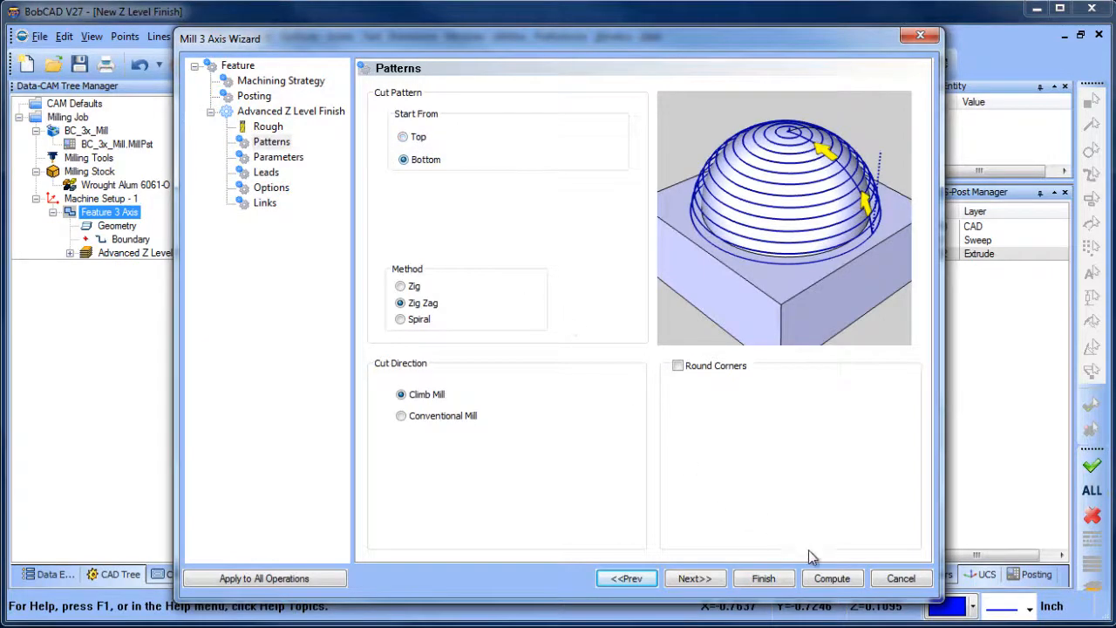
click(832, 578)
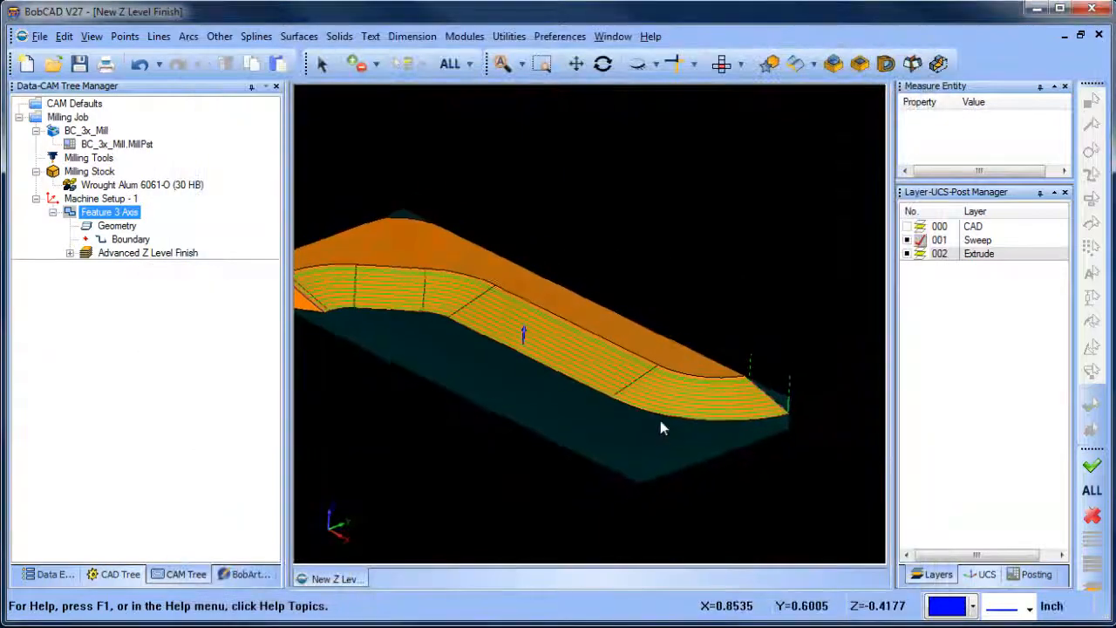
Step: Try the Spiral method, return it to Zig Zag, and apply Round Corners with a 0.1000 radius to the 3-axis feature
middle_drag(660, 420, 790, 331)
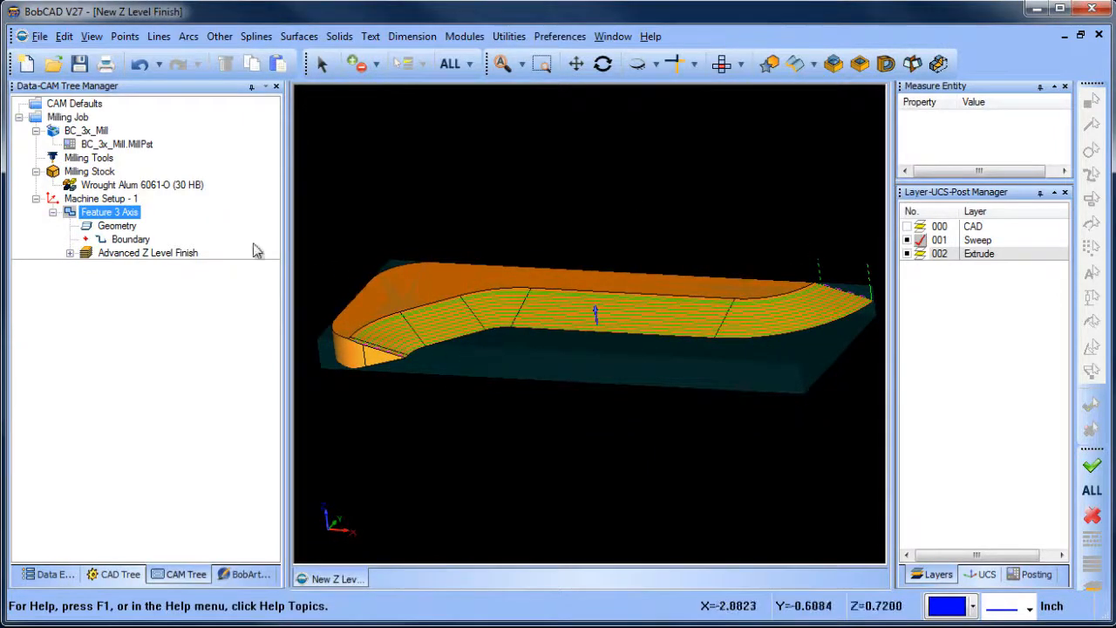
right_click(118, 213)
click(177, 226)
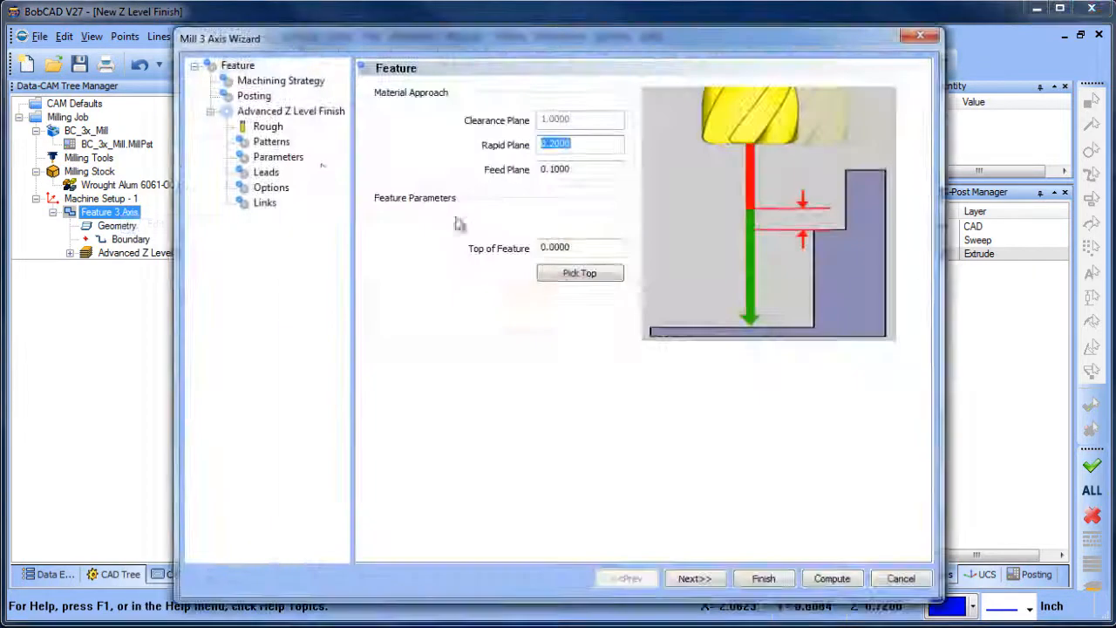
click(272, 143)
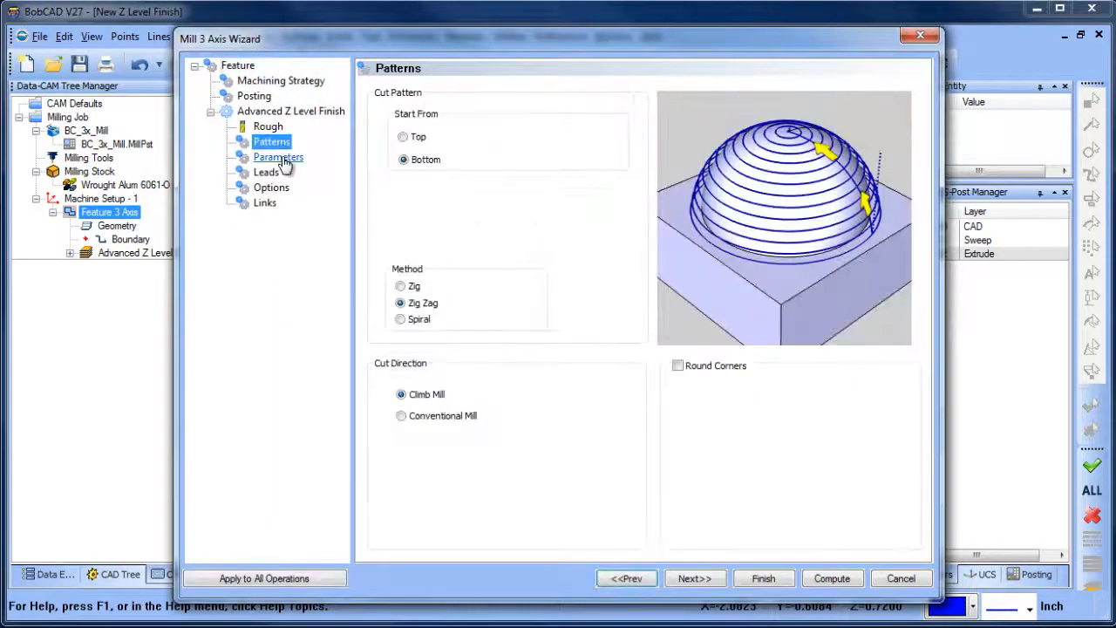
click(401, 319)
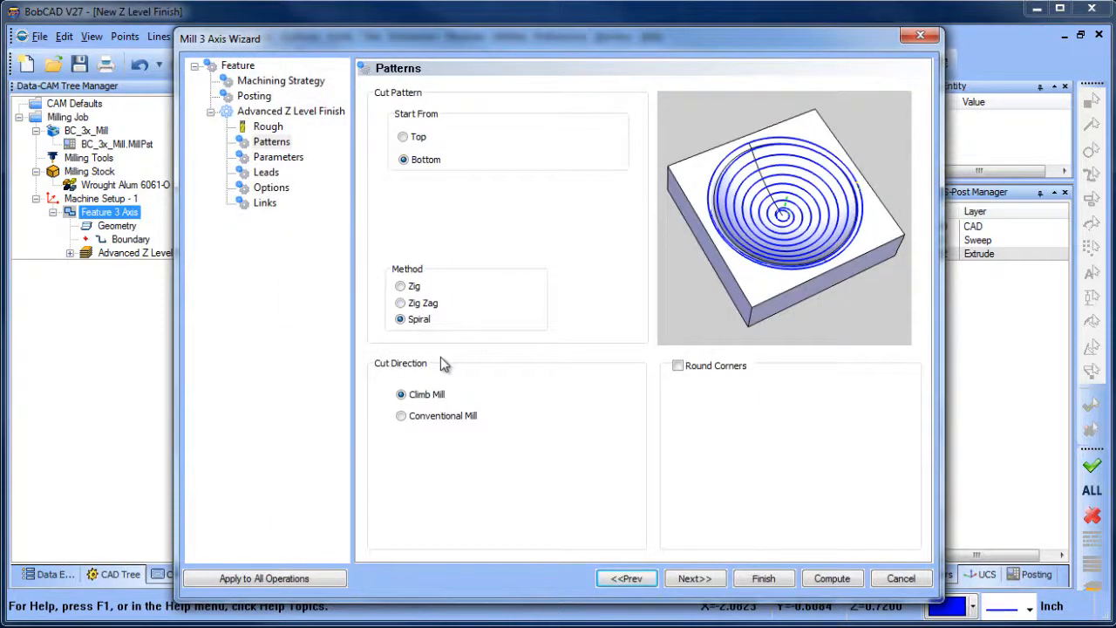
click(401, 303)
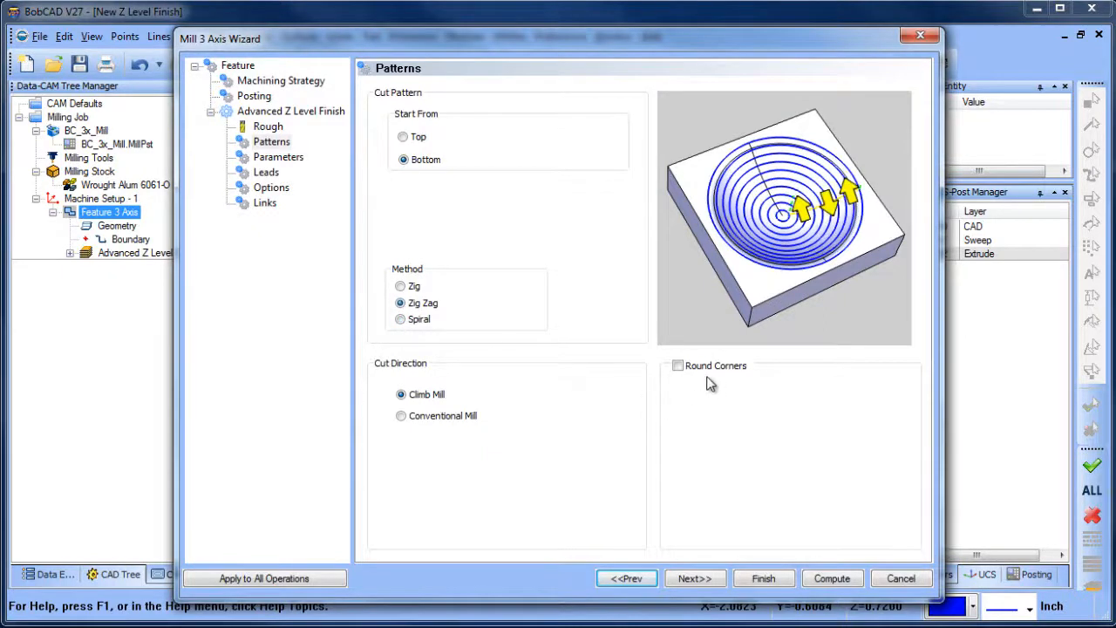
click(678, 367)
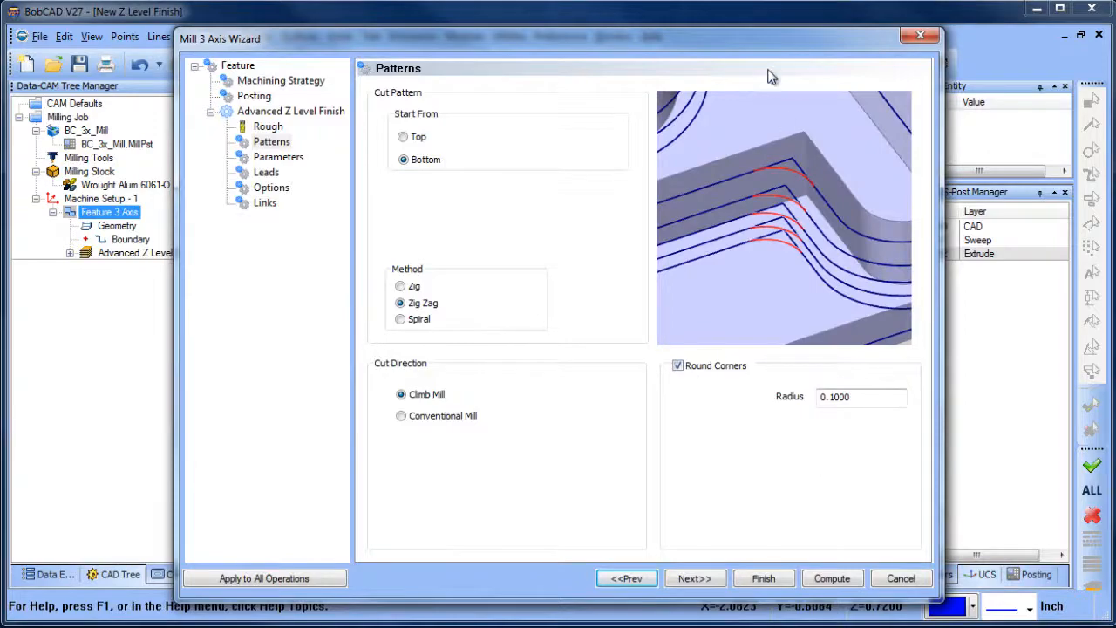
click(771, 585)
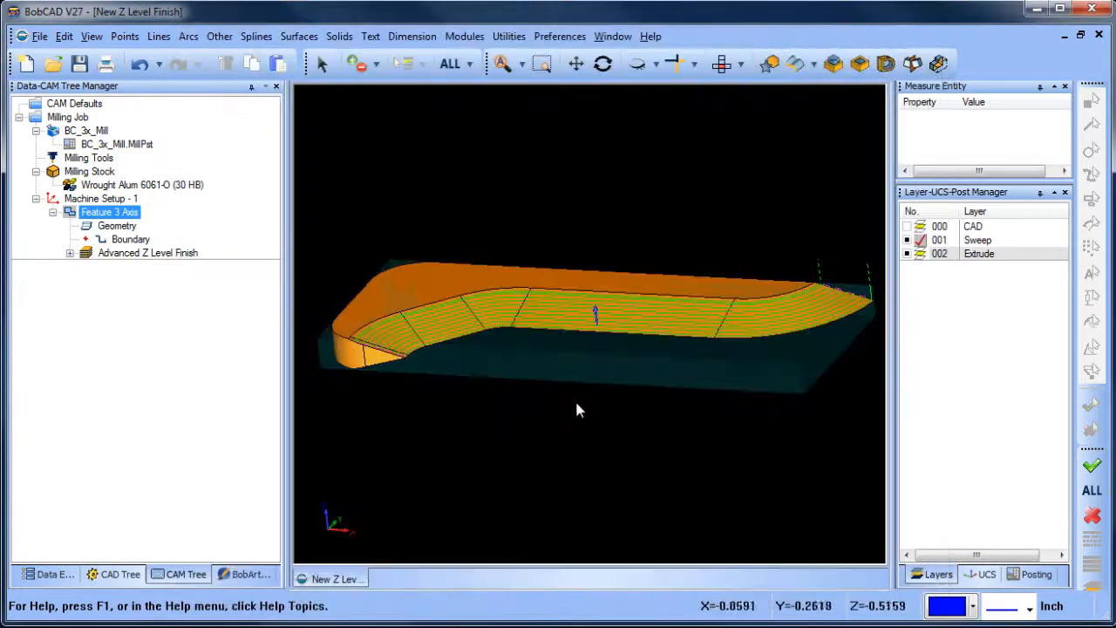
Step: Edit the 3-axis feature and change the Advanced Z Level Finish lead-in to Circular, trying Right Angle first
middle_drag(611, 356, 422, 384)
scroll(438, 295, up, 3)
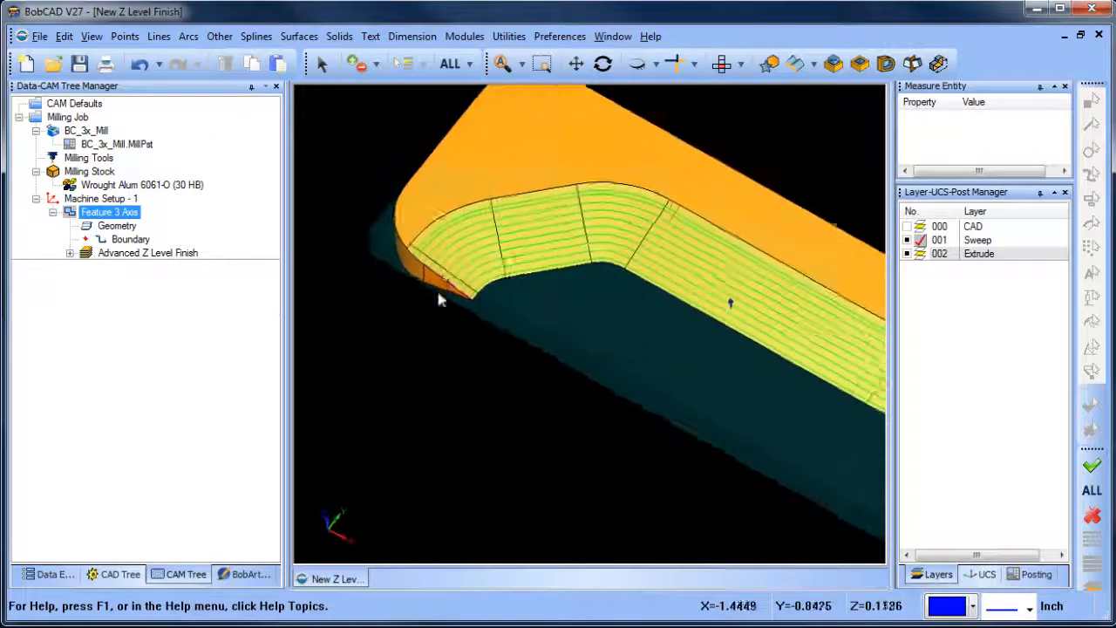
middle_drag(440, 274, 436, 332)
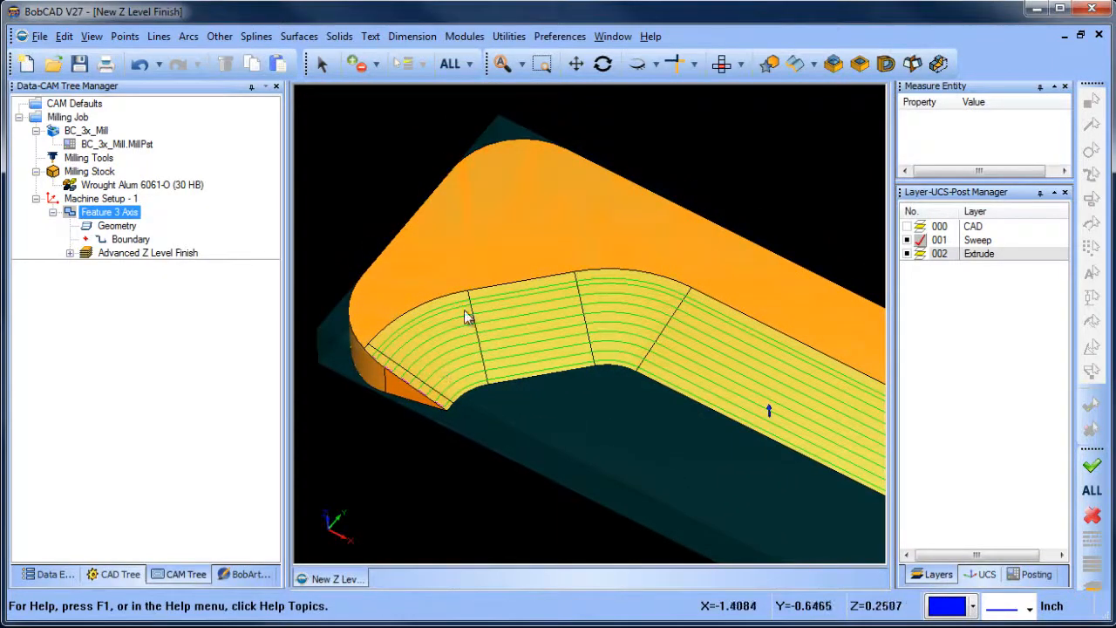
middle_drag(432, 346, 608, 386)
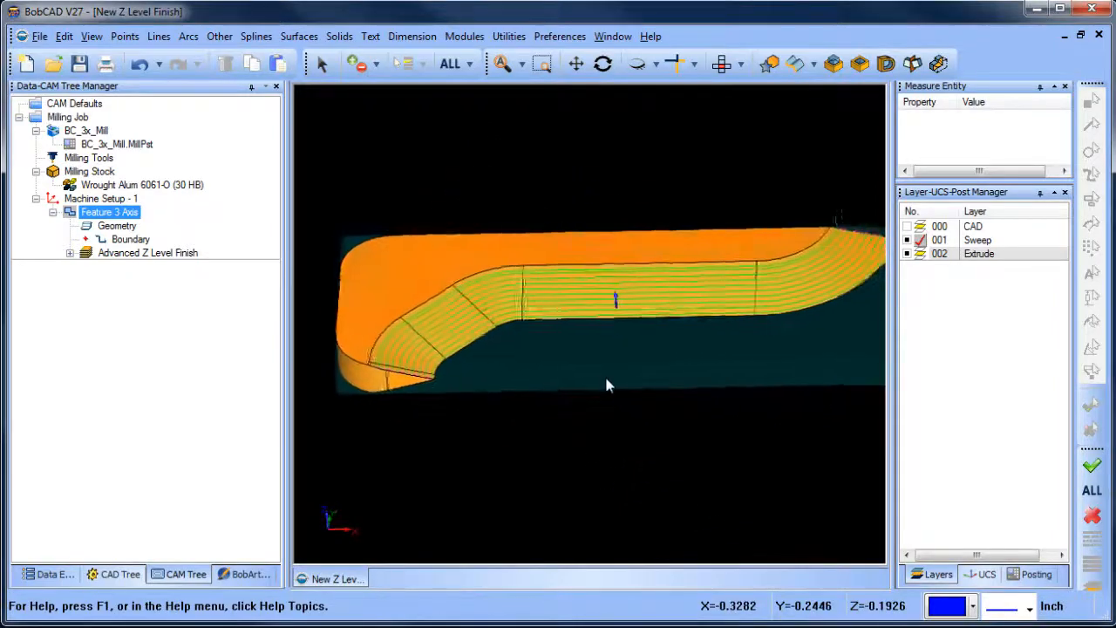
right_click(111, 213)
click(153, 225)
click(279, 157)
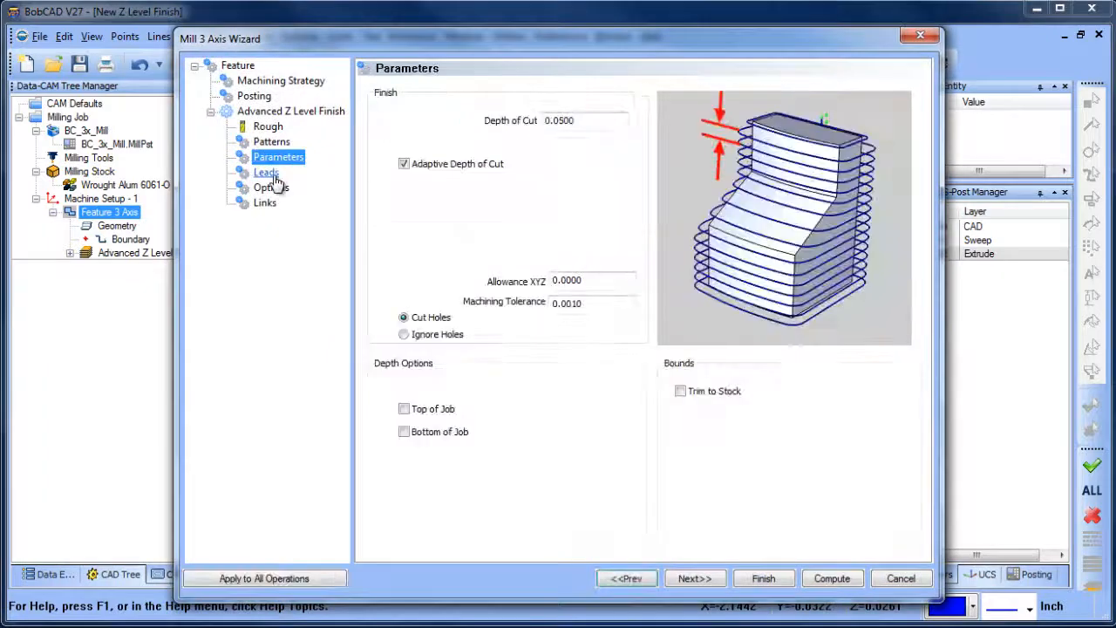
click(266, 172)
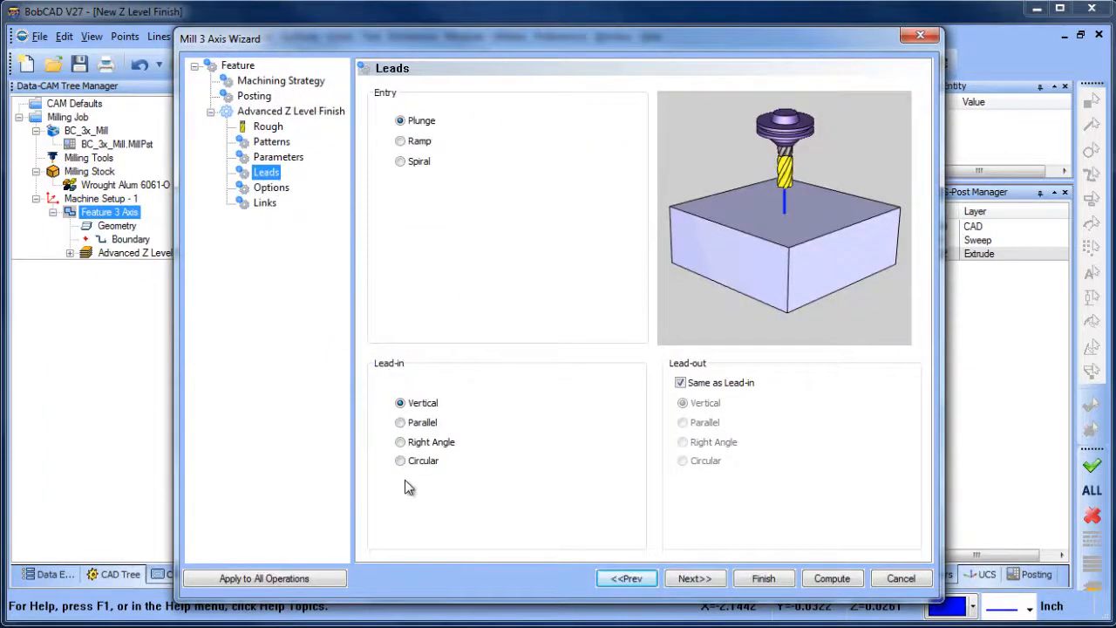
click(400, 444)
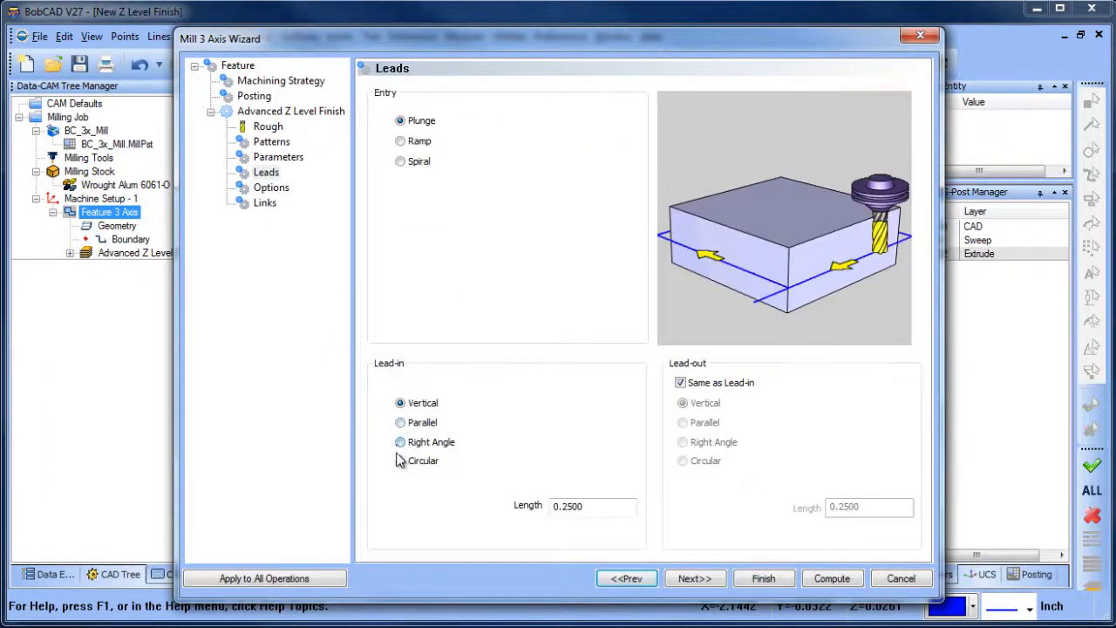
click(400, 462)
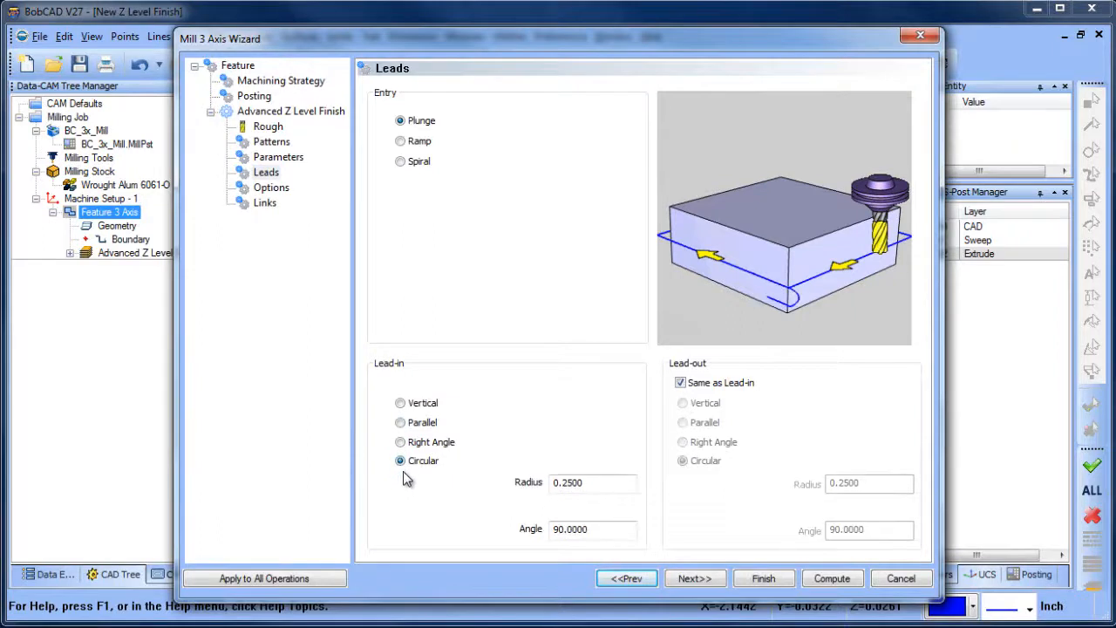
Step: Set the circular lead-in angle to 45 degrees and recompute the toolpath
drag(620, 529, 534, 536)
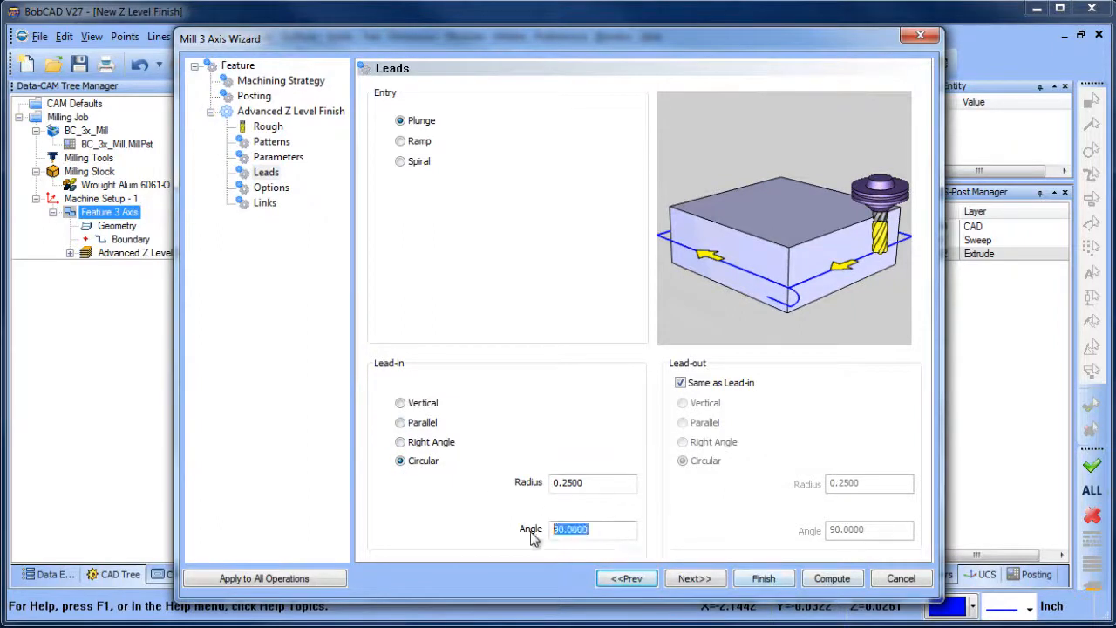
text(45)
click(833, 579)
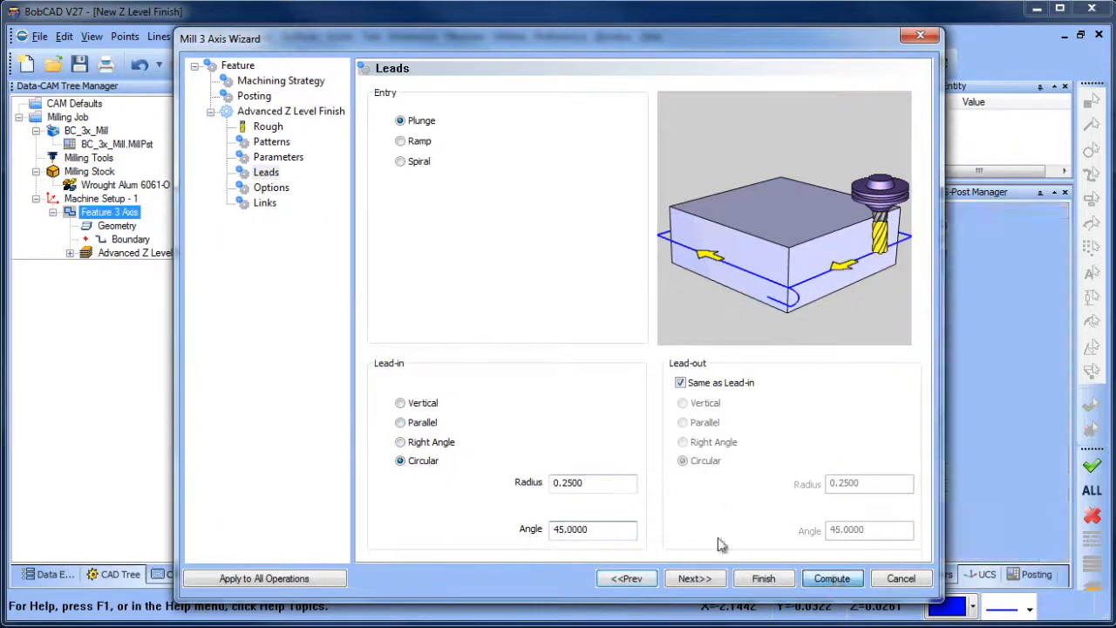
middle_drag(655, 409, 671, 383)
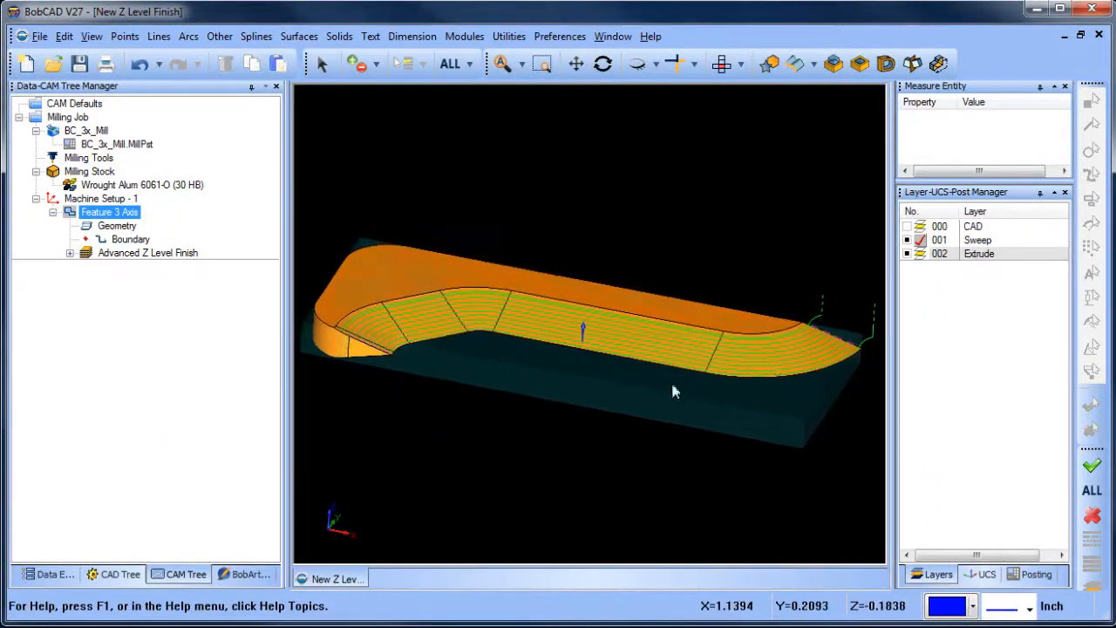
Step: Try the Tool Inside and Tool Outside boundary options of the Advanced Z Level Finish operation and return to Center of Tool
right_click(108, 213)
click(144, 226)
click(278, 157)
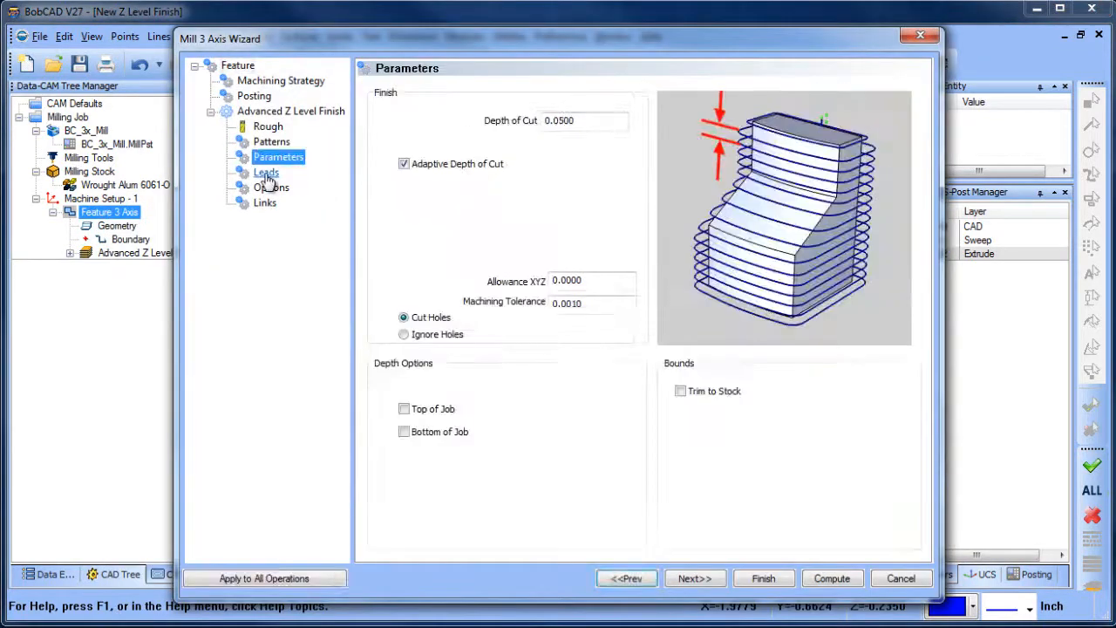
click(266, 174)
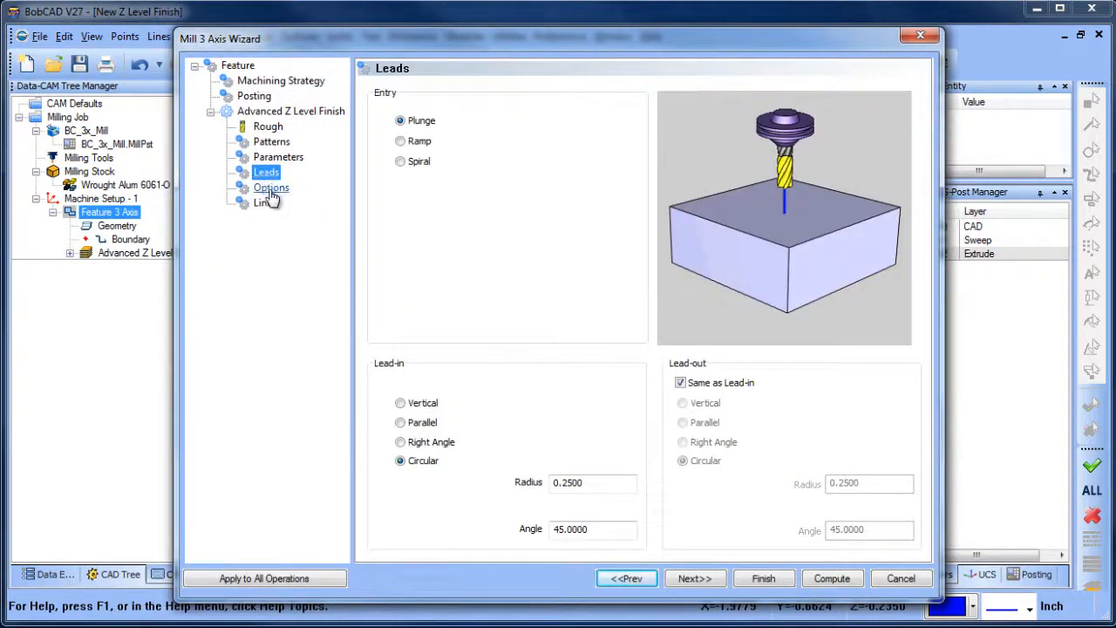
click(271, 189)
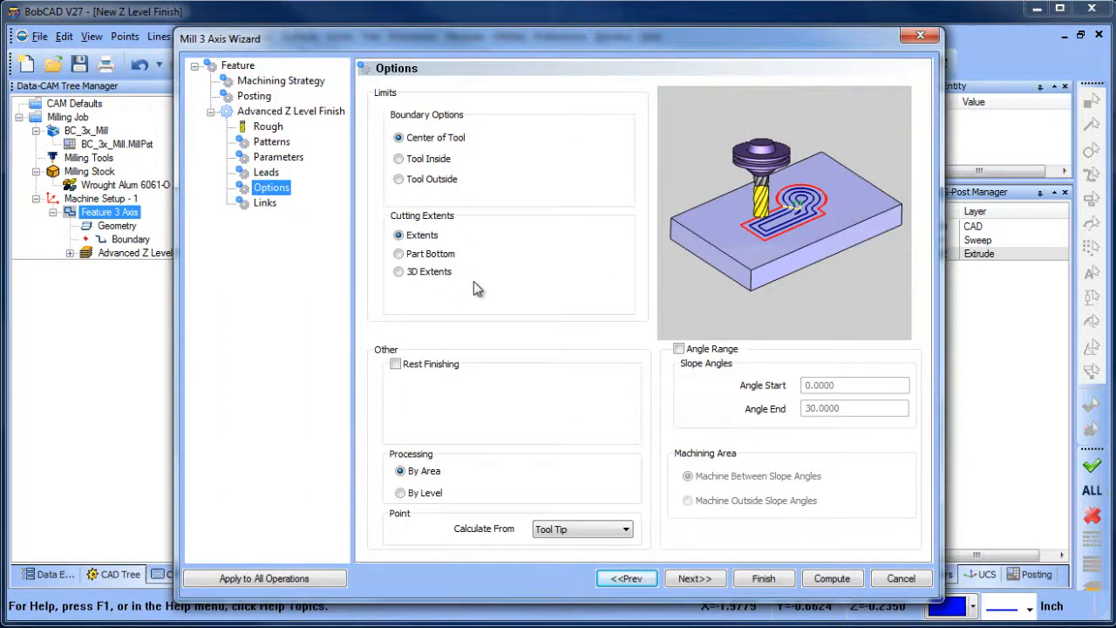
click(406, 161)
click(399, 180)
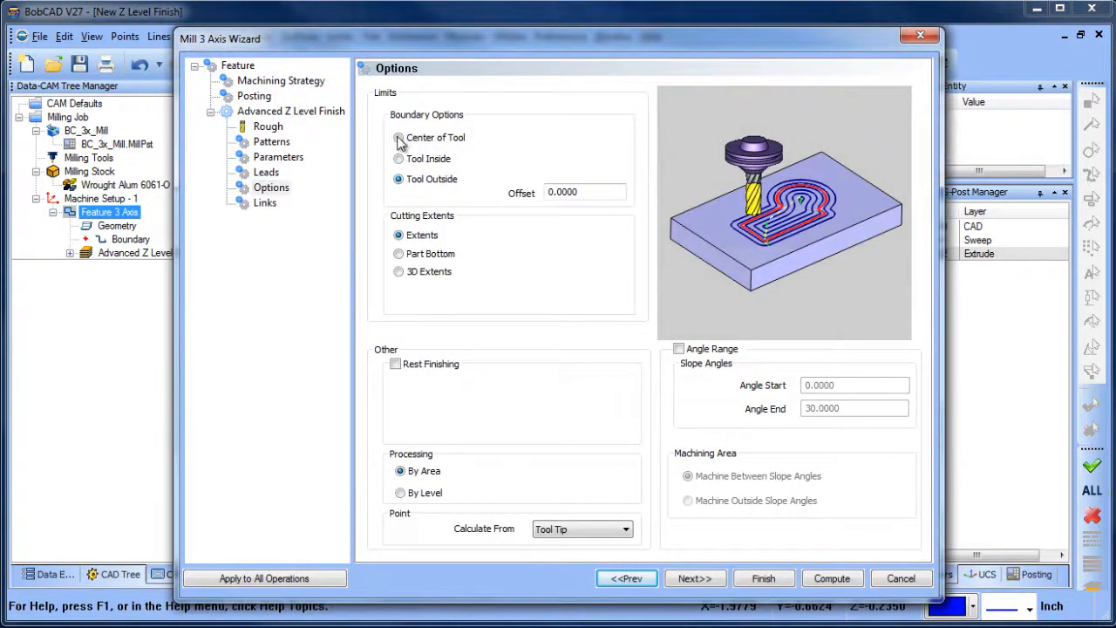
click(399, 138)
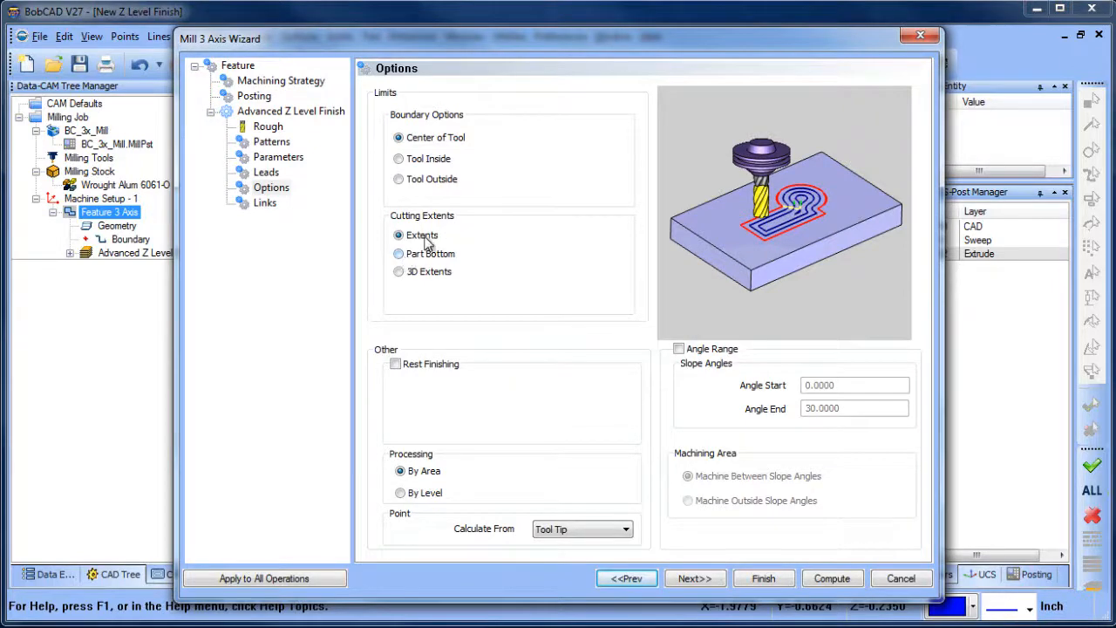
Step: Try Part Bottom as the cutting extents, recompute the toolpath, and inspect it around the part
click(404, 258)
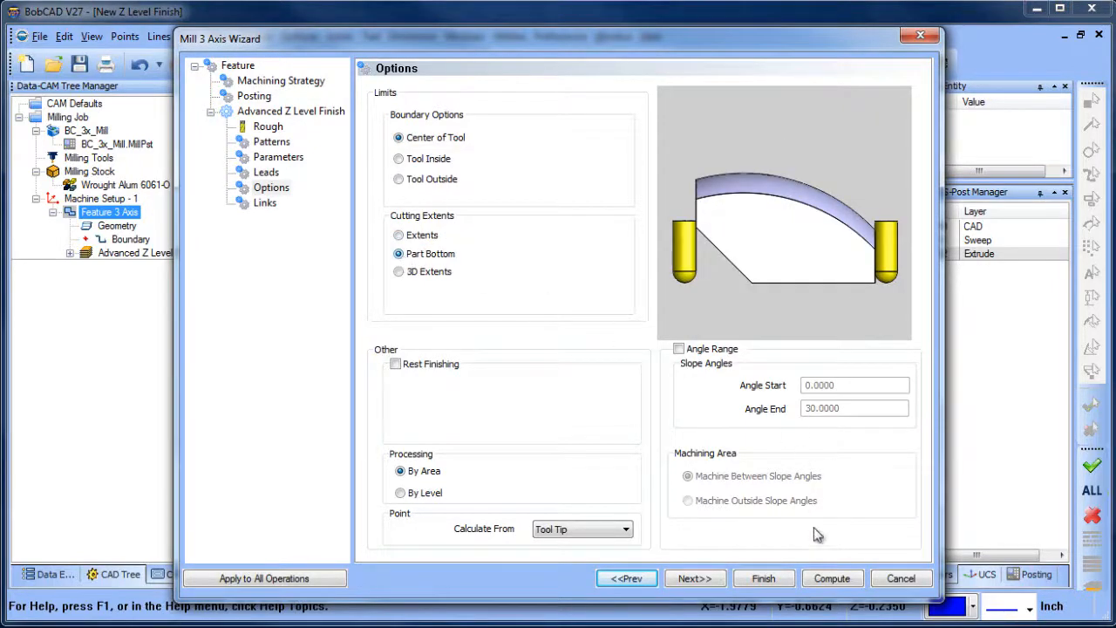
click(832, 578)
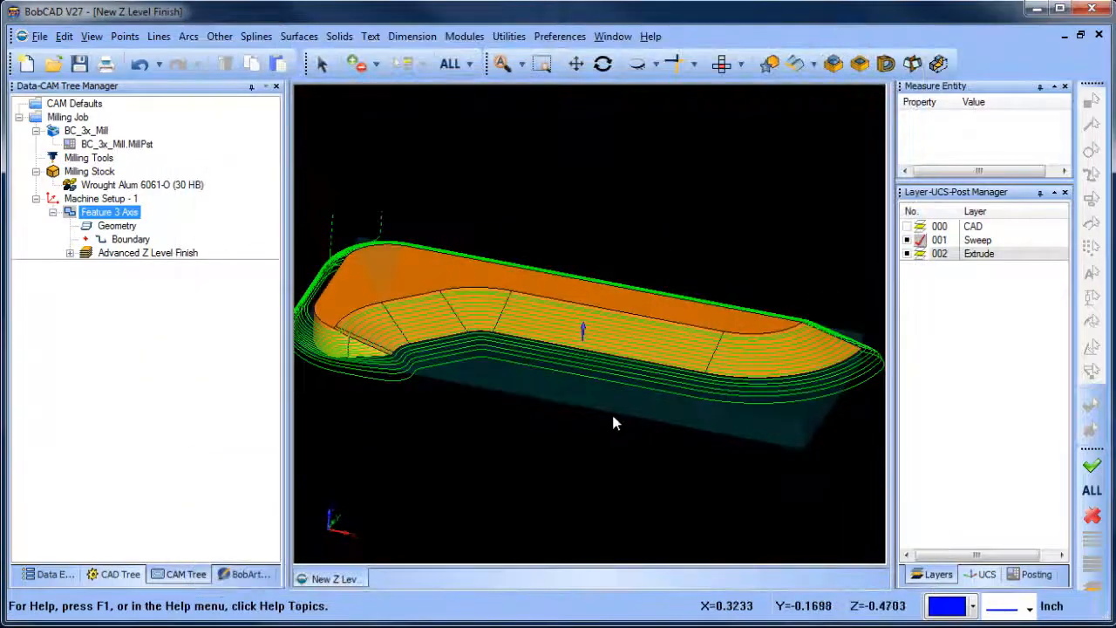
mouse_move(613, 417)
middle_down()
mouse_move(619, 367)
mouse_move(620, 417)
mouse_move(656, 463)
middle_up()
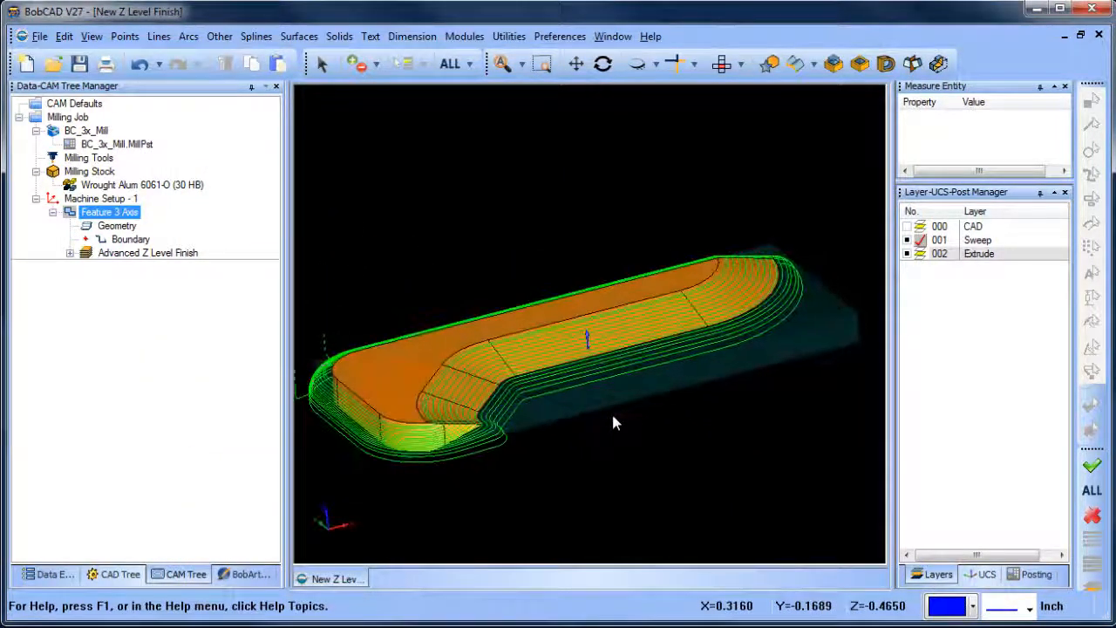
middle_drag(614, 423, 613, 421)
Step: Change the cutting extents of the Advanced Z Level Finish operation to 3D Extents and recompute the toolpath
right_click(116, 220)
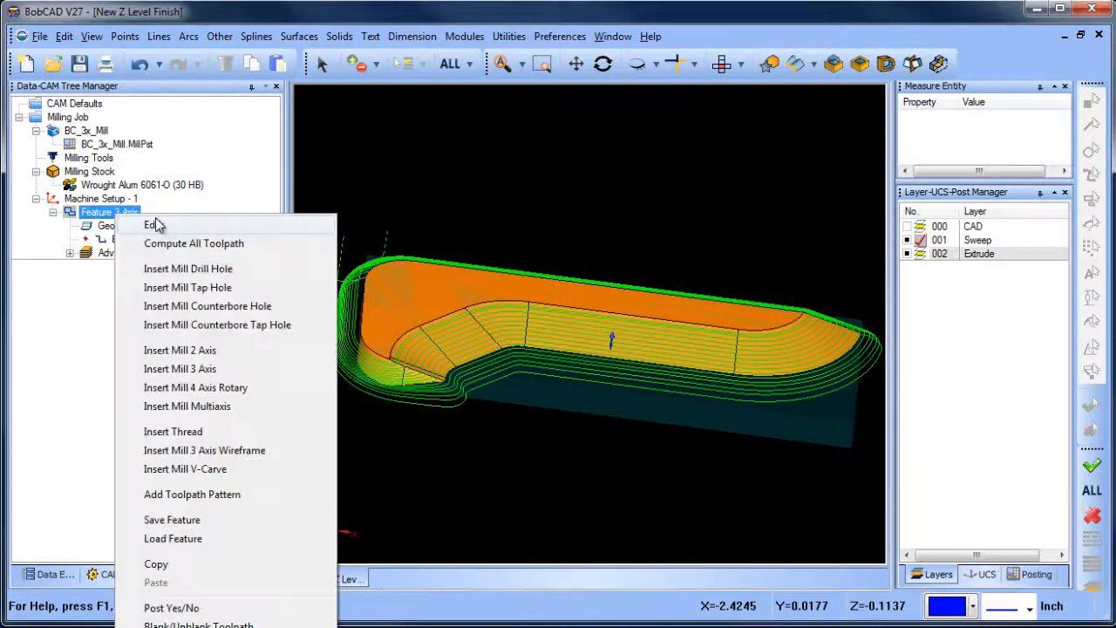
click(149, 224)
click(278, 158)
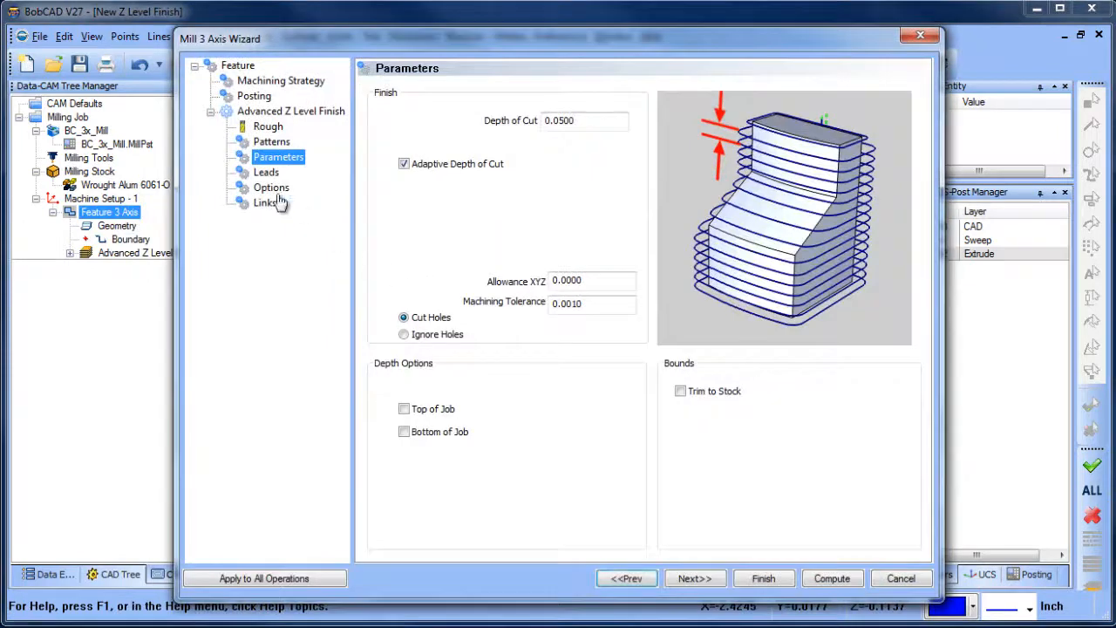
click(271, 188)
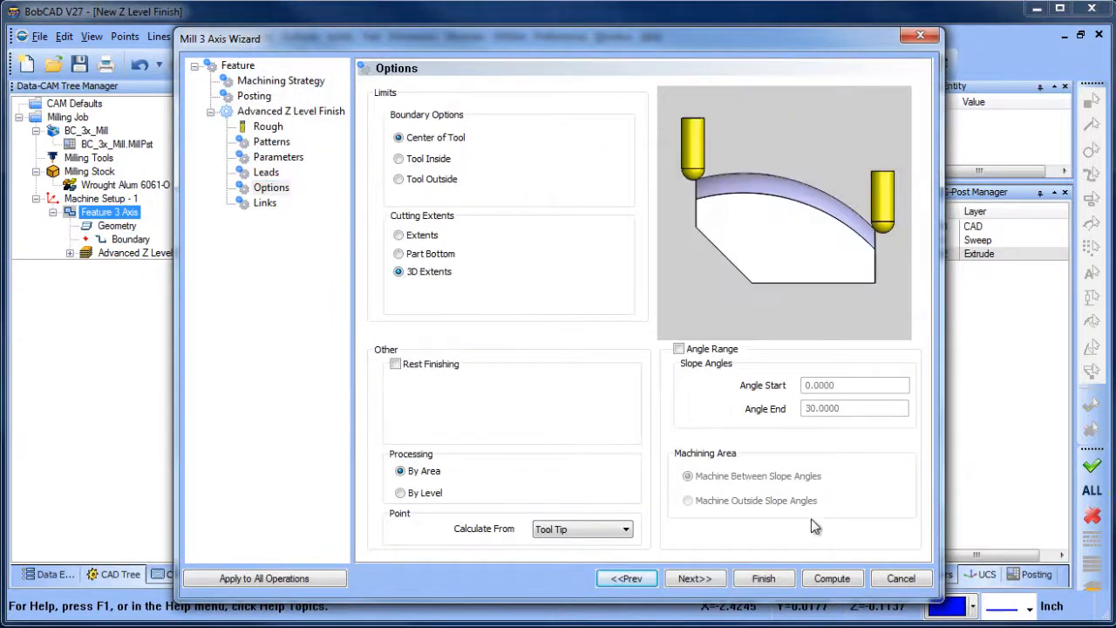
click(849, 575)
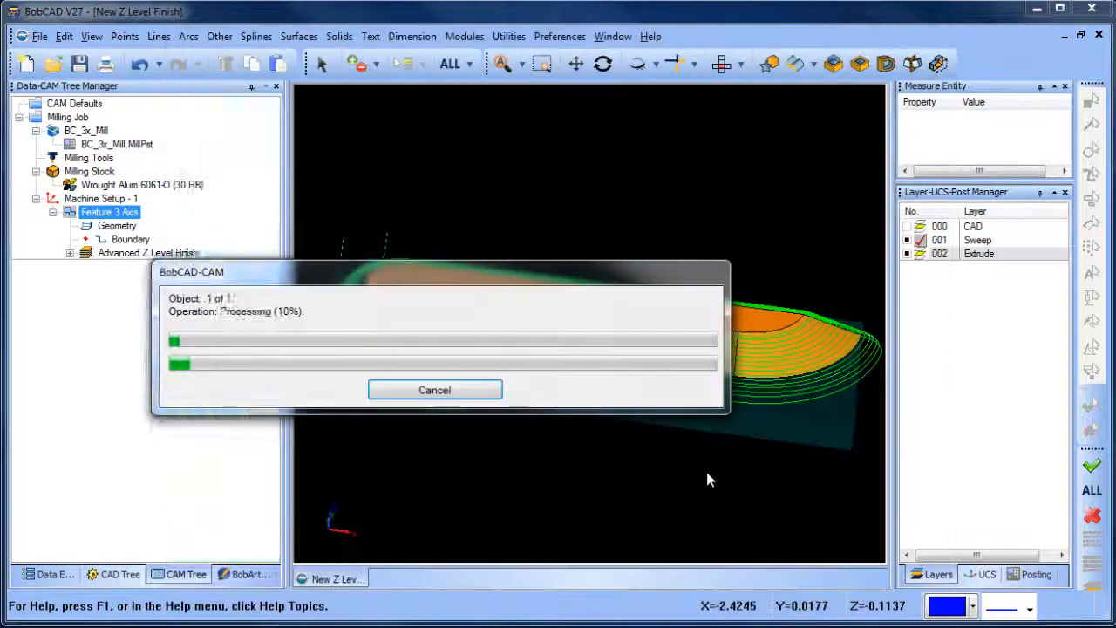
mouse_move(663, 465)
middle_down()
mouse_move(460, 360)
mouse_move(452, 384)
mouse_move(423, 403)
mouse_move(534, 436)
middle_up()
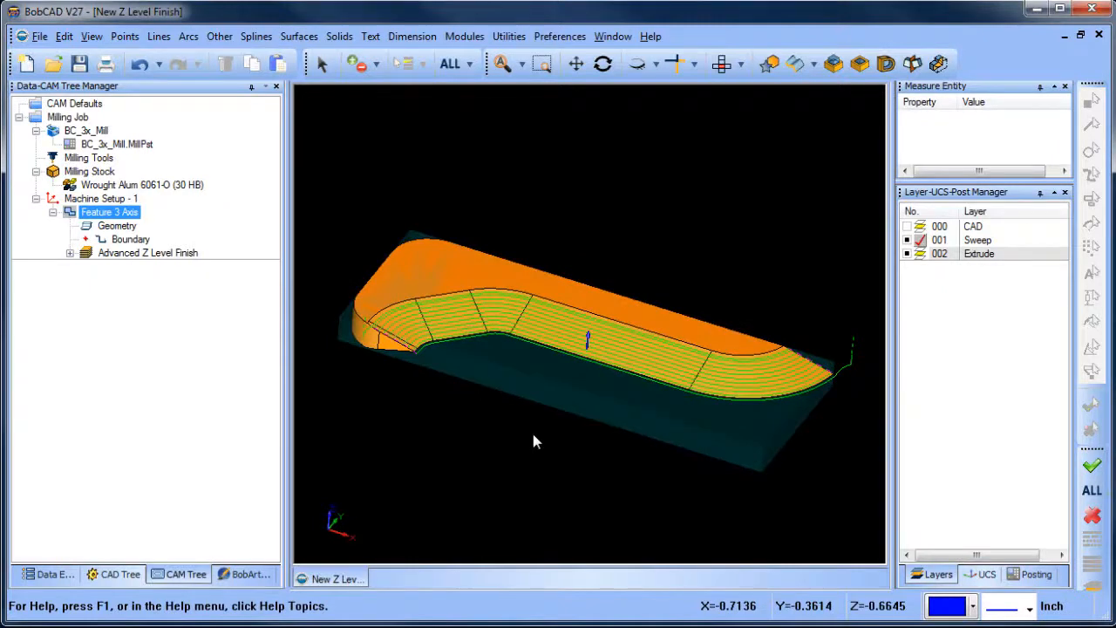
Step: Reopen the Advanced Z Level Finish options and try the Angle Range setting, switching it back off
right_click(117, 216)
click(175, 230)
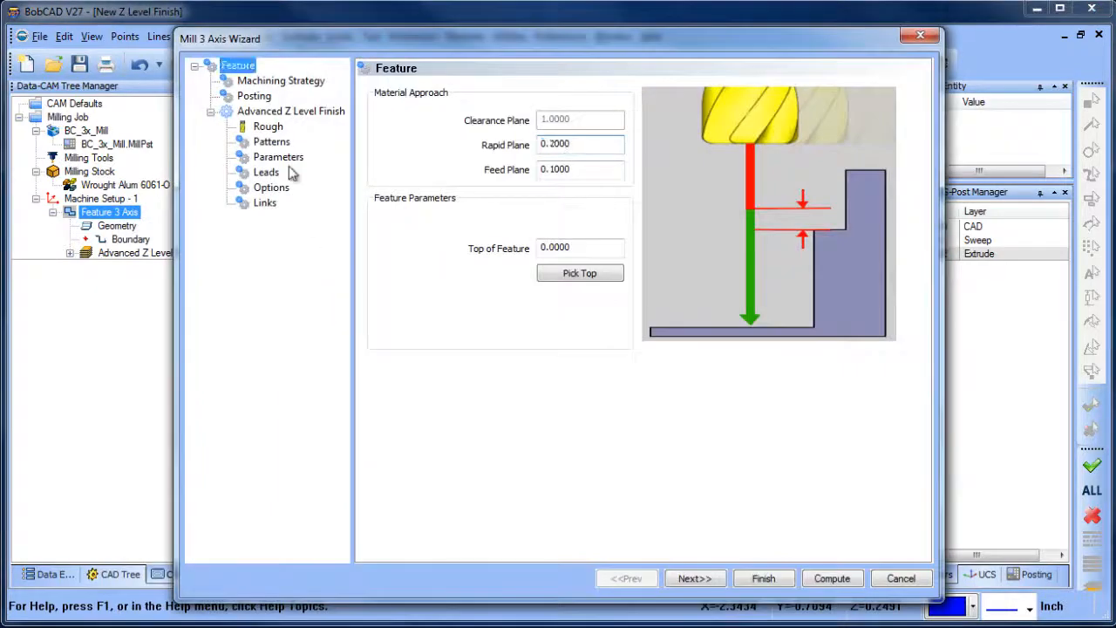
click(289, 157)
click(275, 188)
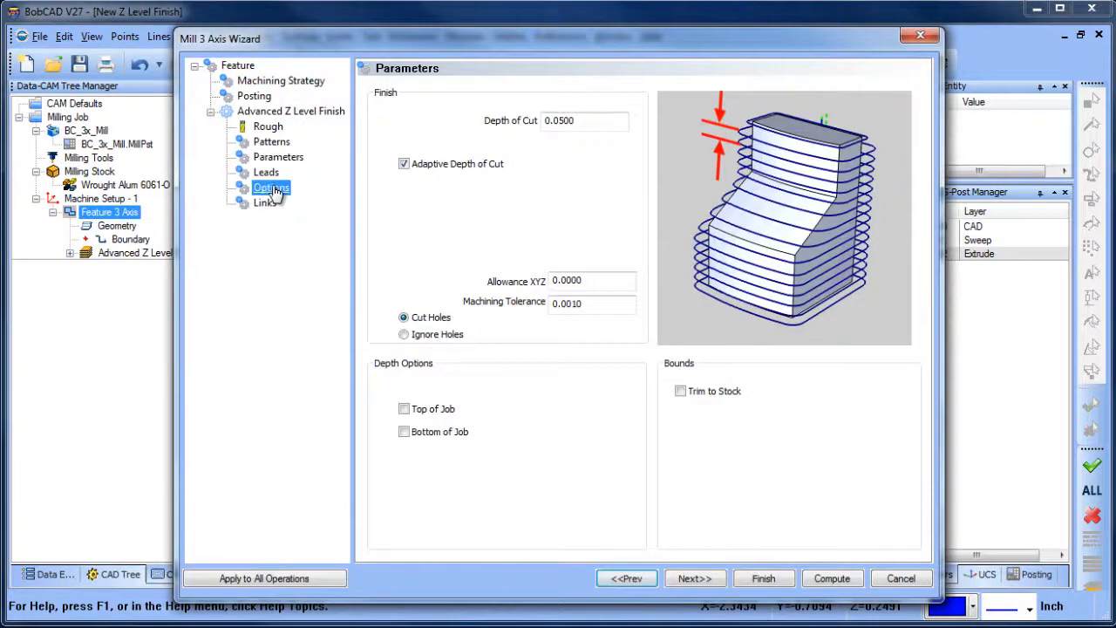
click(680, 349)
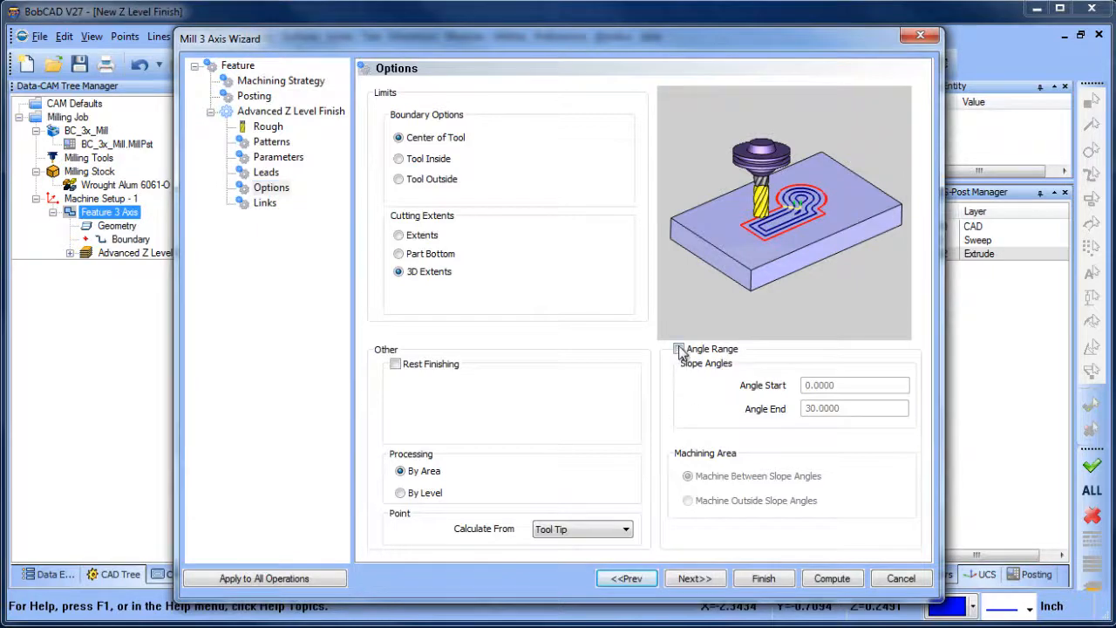
click(679, 349)
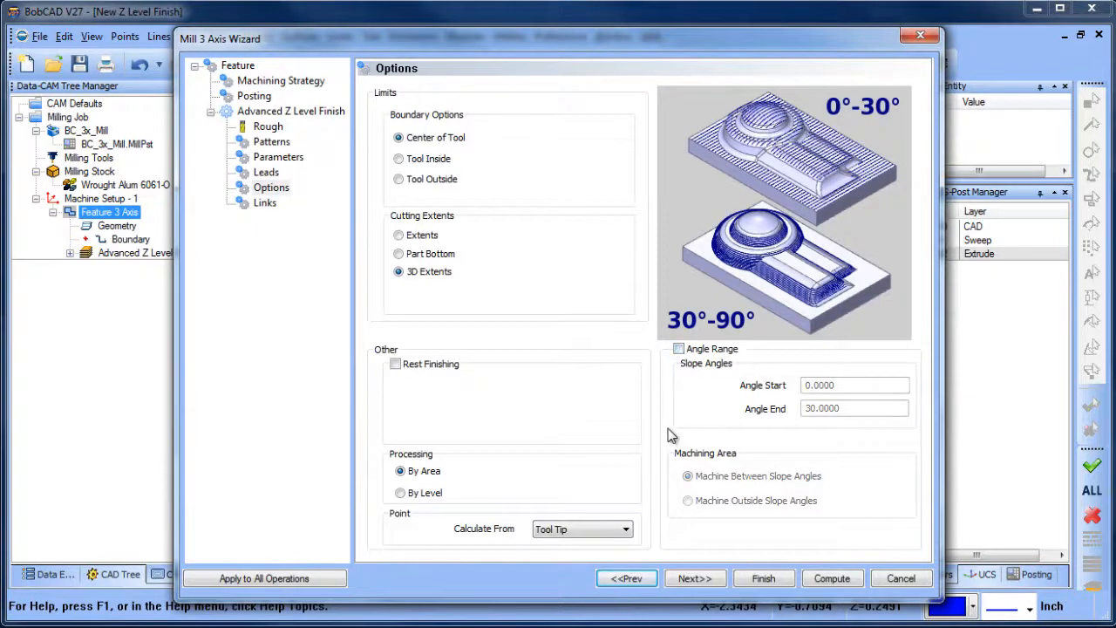